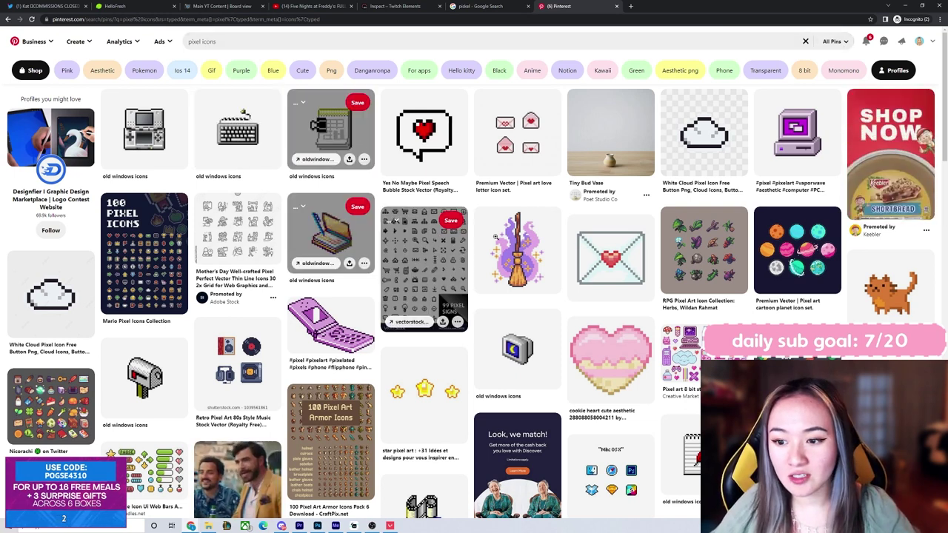
- Open the "420 -Pixel Art- Icons for RPG" pin from the pixel icons search results
{"action": "scroll", "coordinate": [925, 359], "scroll_direction": "down", "scroll_amount": 3}
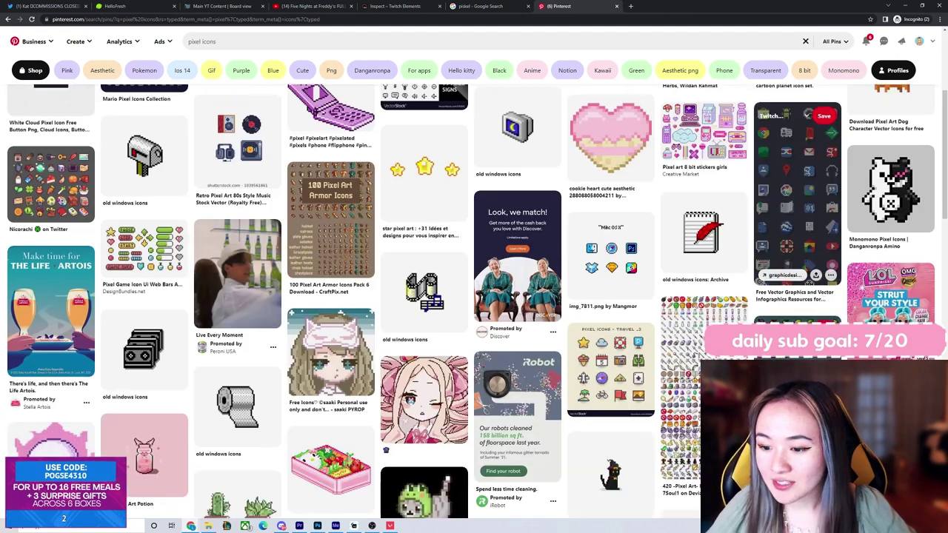
{"action": "scroll", "coordinate": [924, 358], "scroll_direction": "down", "scroll_amount": 3}
{"action": "left_click", "coordinate": [704, 212]}
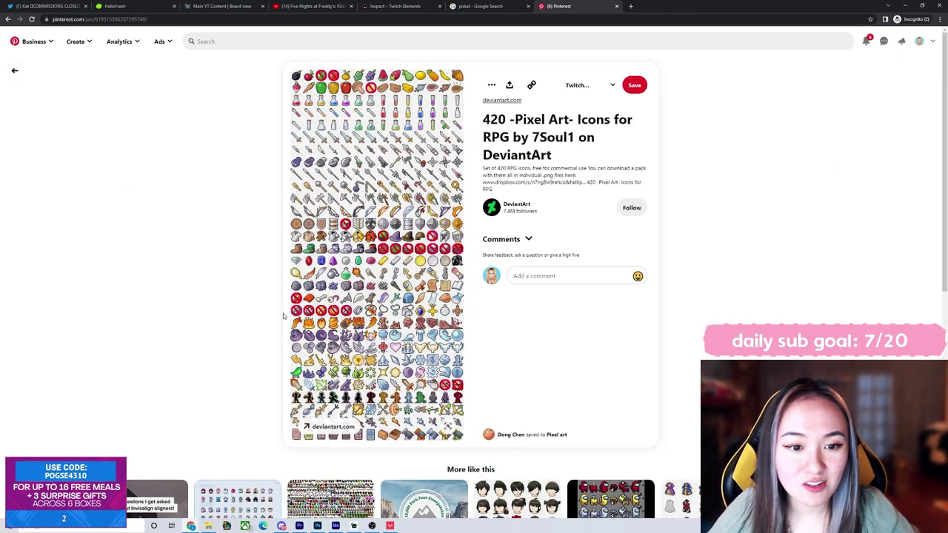
- Browse related reference pins, opening the "pixel art 8×8" design sheet and the manstiel-geek pixel food pin
{"action": "scroll", "coordinate": [283, 316], "scroll_direction": "down", "scroll_amount": 5}
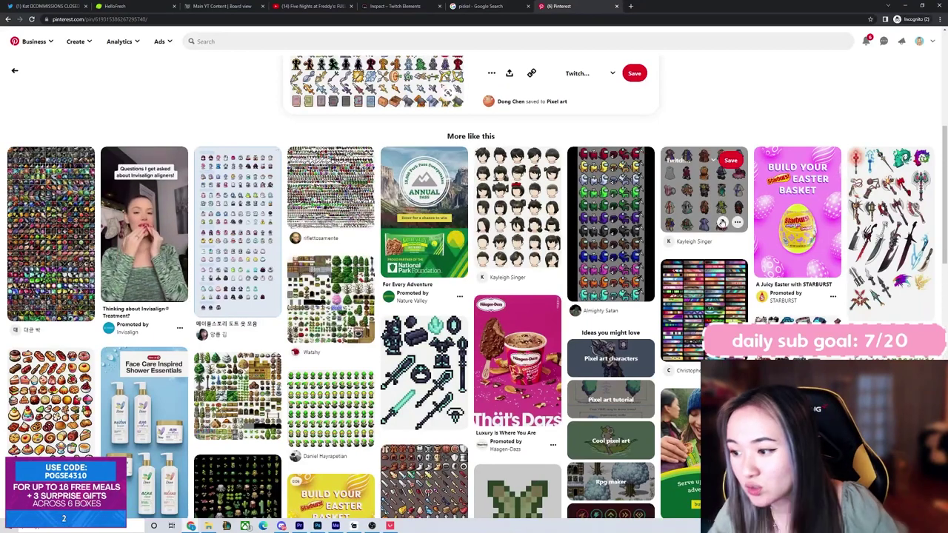
{"action": "scroll", "coordinate": [237, 187], "scroll_direction": "down", "scroll_amount": 10}
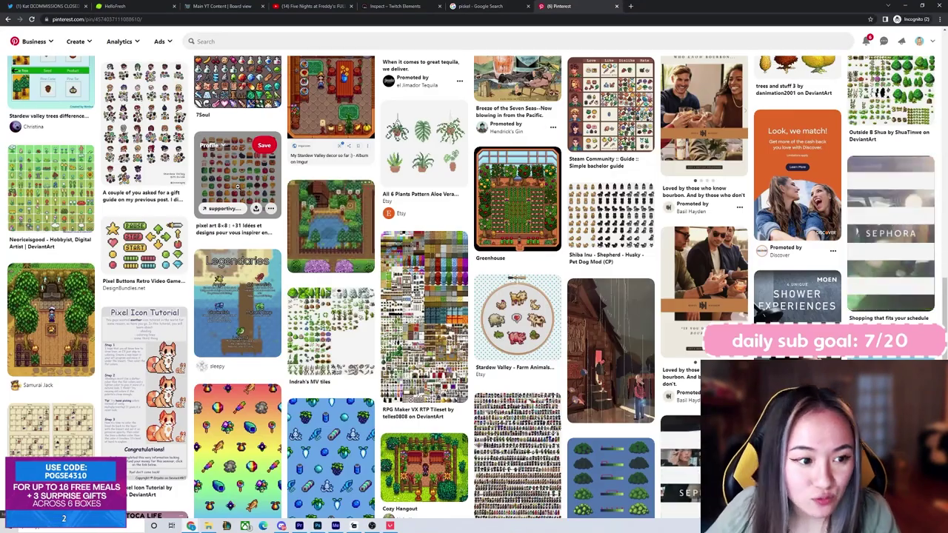
{"action": "left_click", "coordinate": [237, 186]}
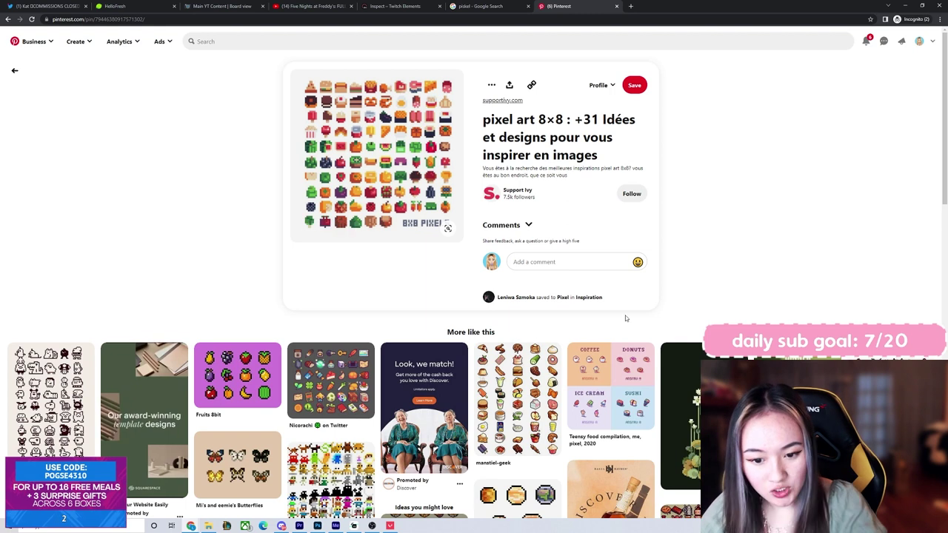
{"action": "left_click", "coordinate": [517, 400]}
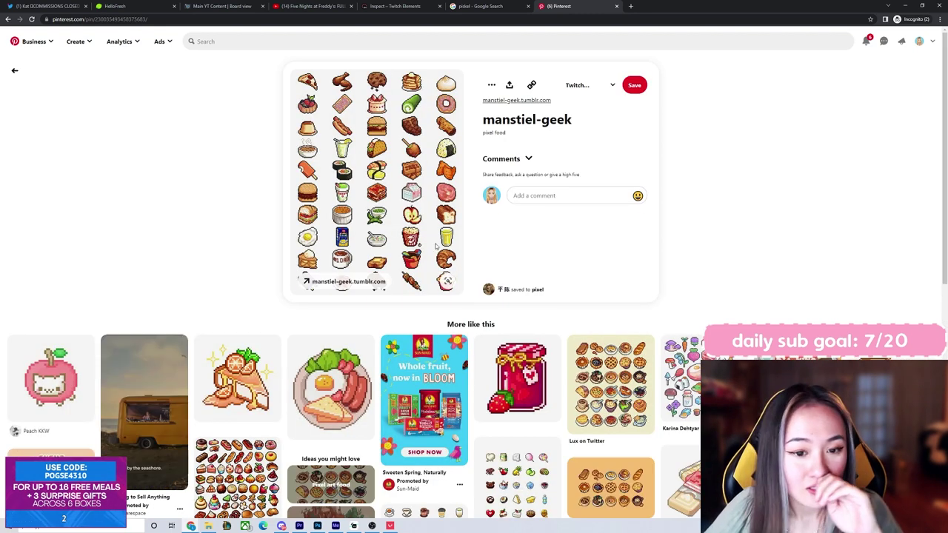
- Switch to the Google results for piskel, open the Piskel website and create a new sprite
{"action": "key", "text": "ctrl+shift+Tab"}
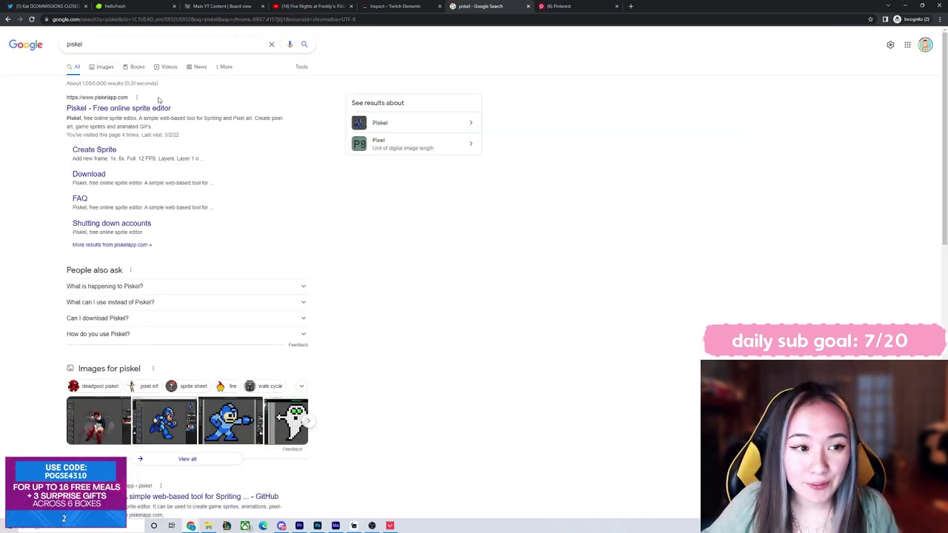
{"action": "left_click", "coordinate": [134, 108]}
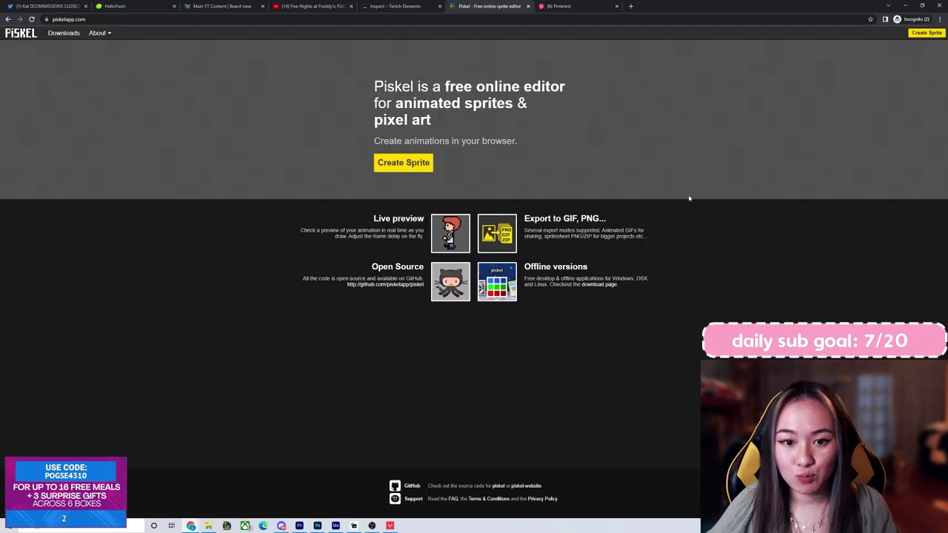
{"action": "left_click", "coordinate": [403, 162]}
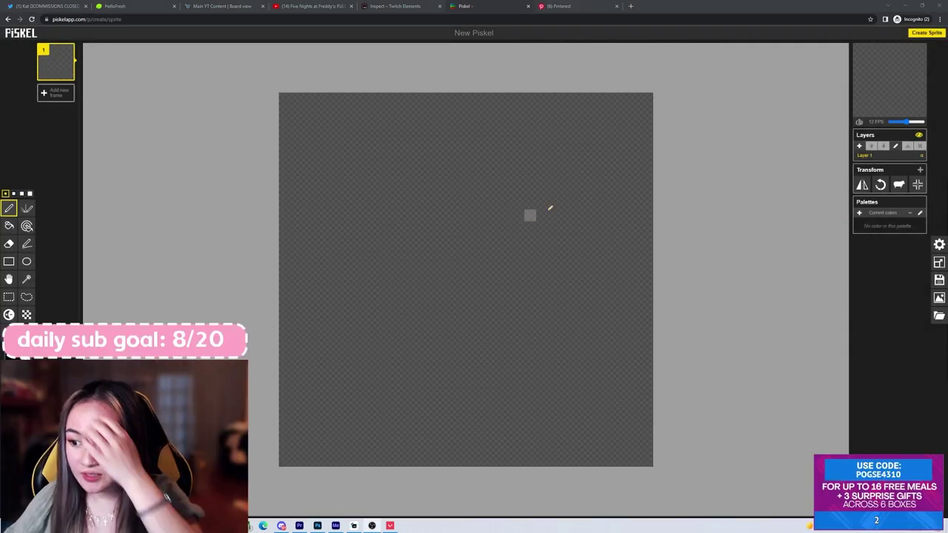
- Apply a canvas resize of 112 × 112 px with the aspect ratio maintained
{"action": "left_click", "coordinate": [939, 263]}
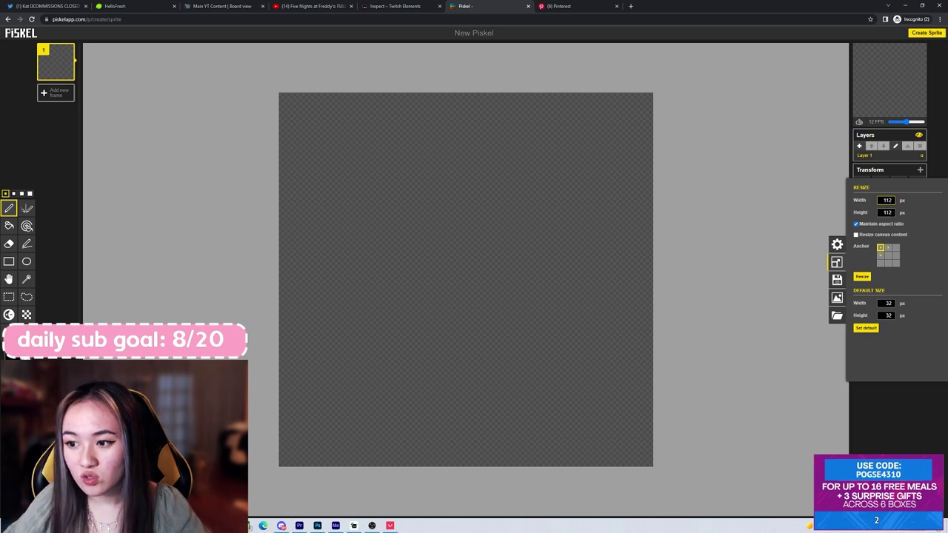
{"action": "left_click", "coordinate": [868, 279]}
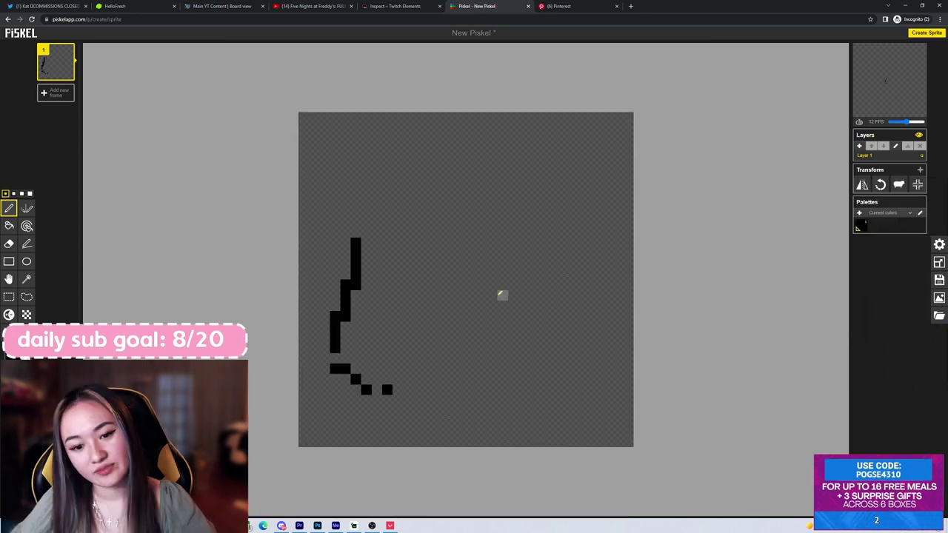
- Undo all the black pen strokes on the canvas
{"action": "key", "text": "ctrl+z"}
{"action": "key", "text": "ctrl+z"}
{"action": "key", "text": "ctrl+z"}
{"action": "key", "text": "ctrl+z"}
{"action": "key", "text": "ctrl+z"}
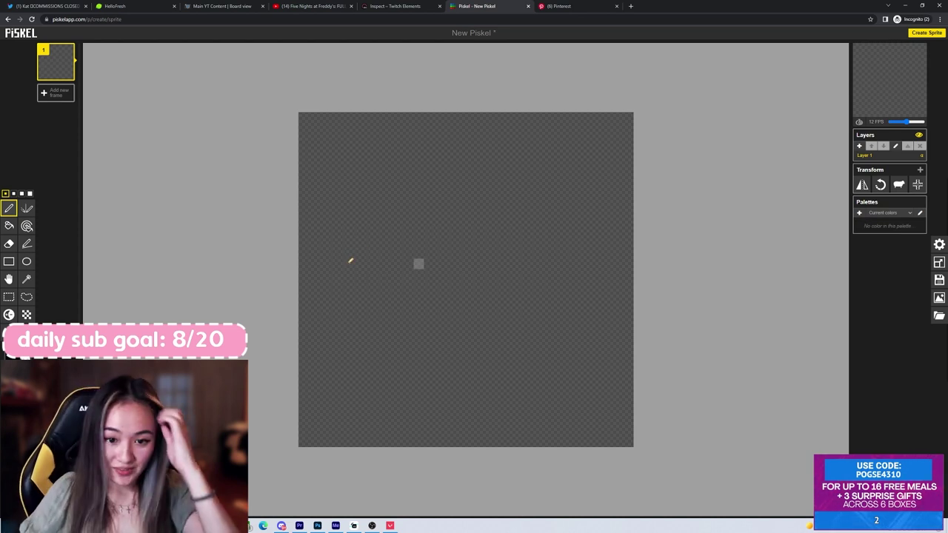
{"action": "mouse_move", "coordinate": [356, 222]}
{"action": "left_mouse_down"}
{"action": "mouse_move", "coordinate": [363, 317]}
{"action": "mouse_move", "coordinate": [450, 221]}
{"action": "left_mouse_up"}
{"action": "key", "text": "ctrl+z"}
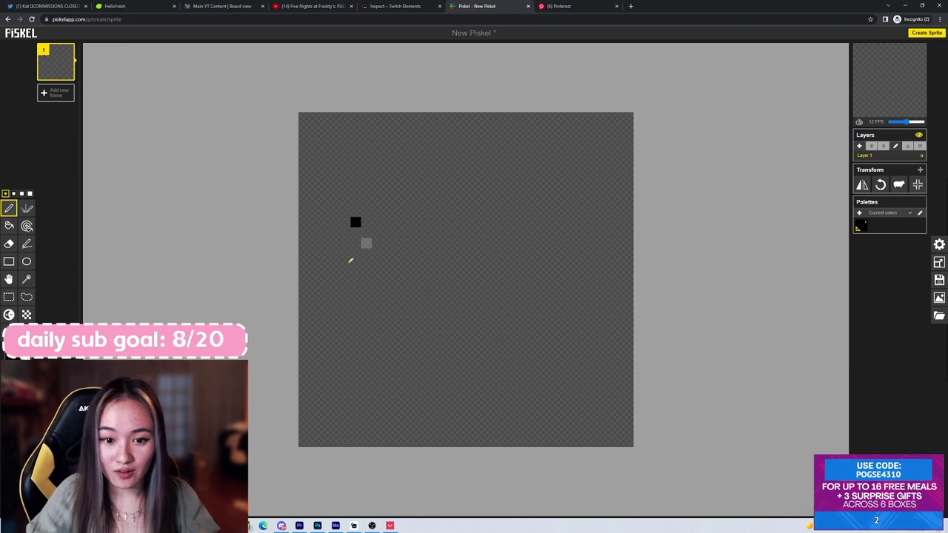
{"action": "key", "text": "ctrl+z"}
{"action": "mouse_move", "coordinate": [356, 220]}
{"action": "left_mouse_down"}
{"action": "mouse_move", "coordinate": [355, 289]}
{"action": "mouse_move", "coordinate": [554, 271]}
{"action": "mouse_move", "coordinate": [392, 229]}
{"action": "mouse_move", "coordinate": [492, 338]}
{"action": "mouse_move", "coordinate": [503, 200]}
{"action": "mouse_move", "coordinate": [469, 200]}
{"action": "mouse_move", "coordinate": [437, 222]}
{"action": "mouse_move", "coordinate": [492, 212]}
{"action": "left_mouse_up"}
{"action": "key", "text": "ctrl+z"}
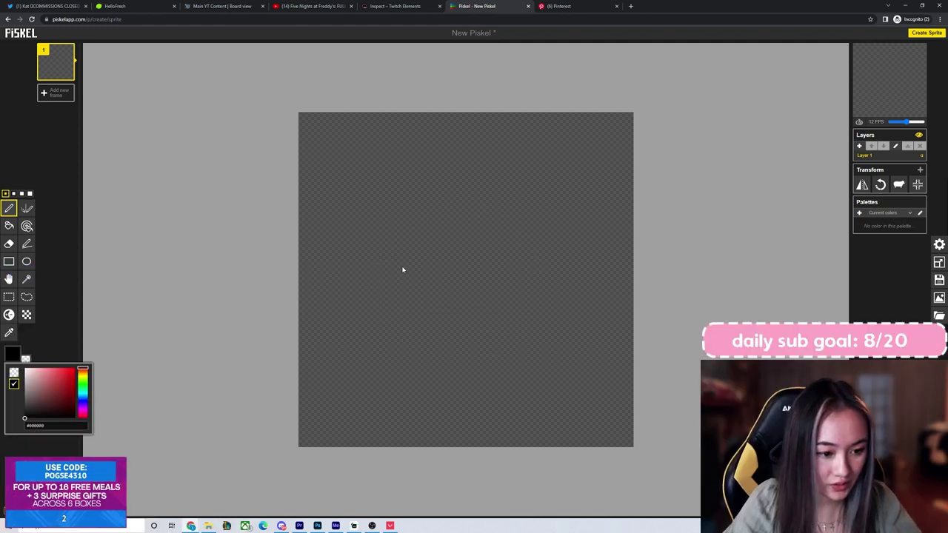
- Choose a bright green pen colour and sketch a thick rounded coin-like shape with a smaller curled emblem inside
{"action": "left_click", "coordinate": [83, 381]}
{"action": "left_click", "coordinate": [56, 383]}
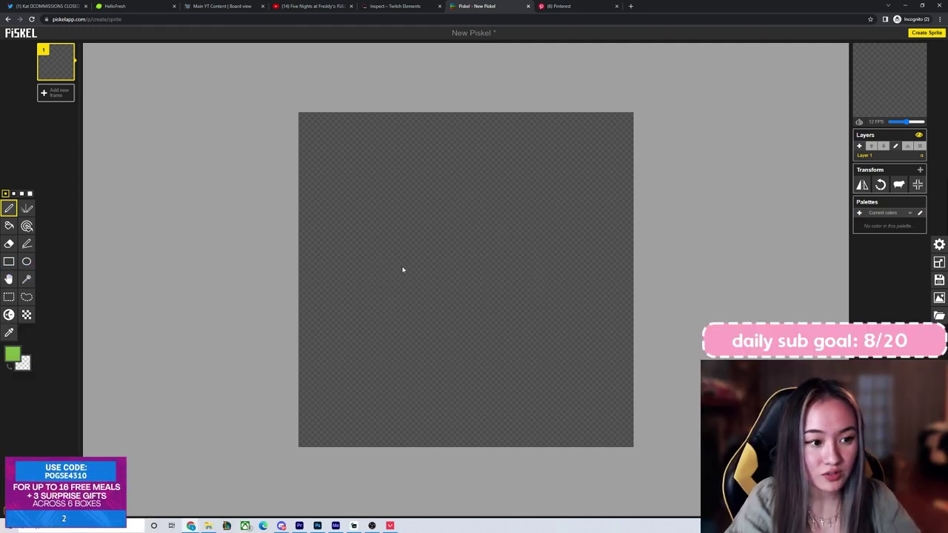
{"action": "left_click_drag", "start_coordinate": [366, 232], "coordinate": [377, 326]}
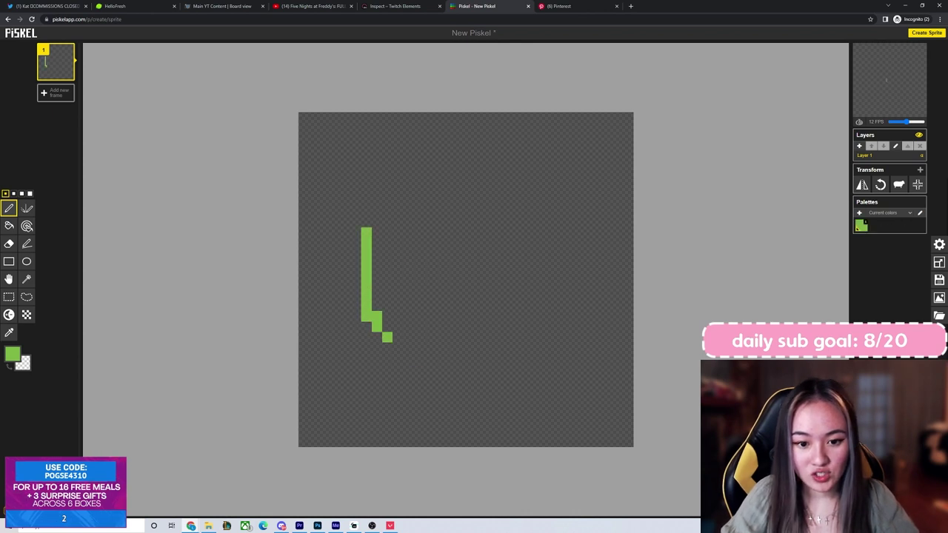
{"action": "key", "text": "ctrl+z"}
{"action": "left_click_drag", "start_coordinate": [398, 190], "coordinate": [412, 178]}
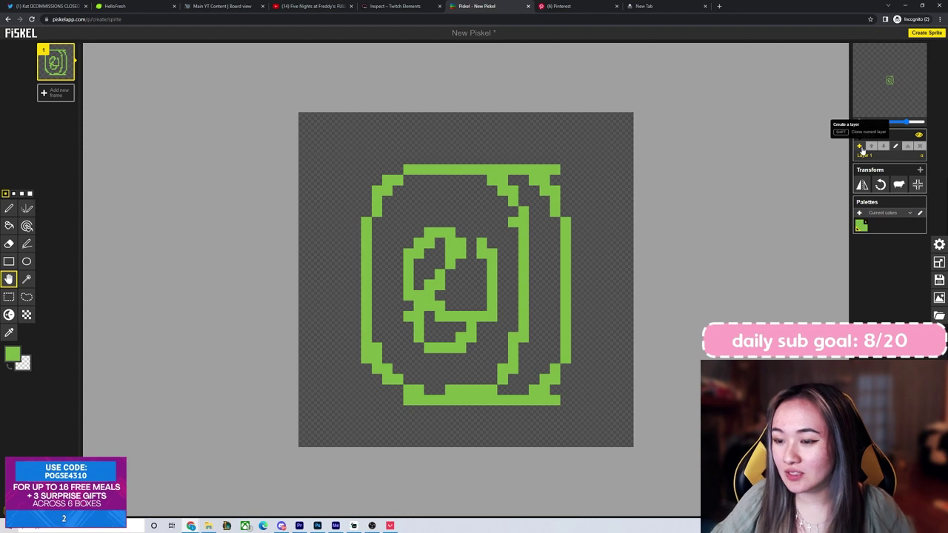
- Add a second layer and sketch a larger green version of the coin-like shape and emblem over the first sketch
{"action": "left_click", "coordinate": [861, 146]}
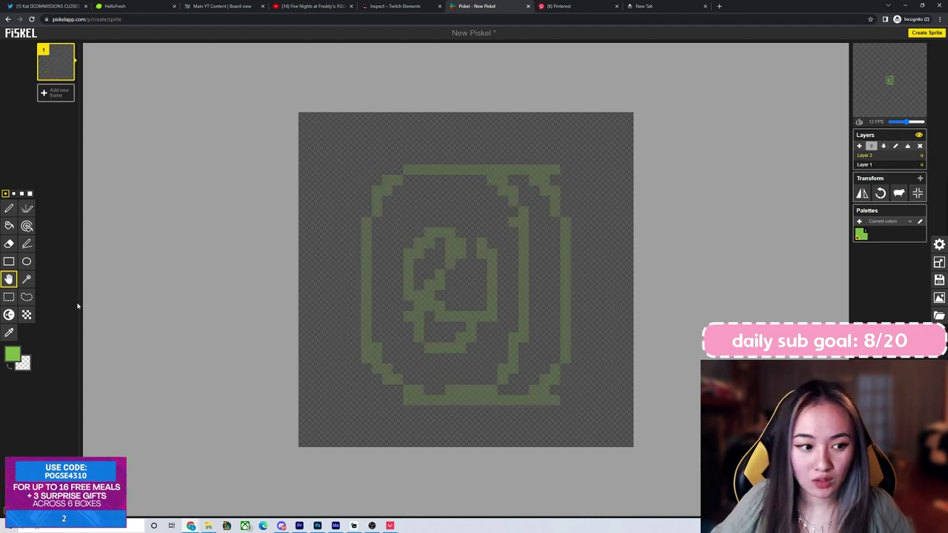
{"action": "left_click", "coordinate": [9, 208]}
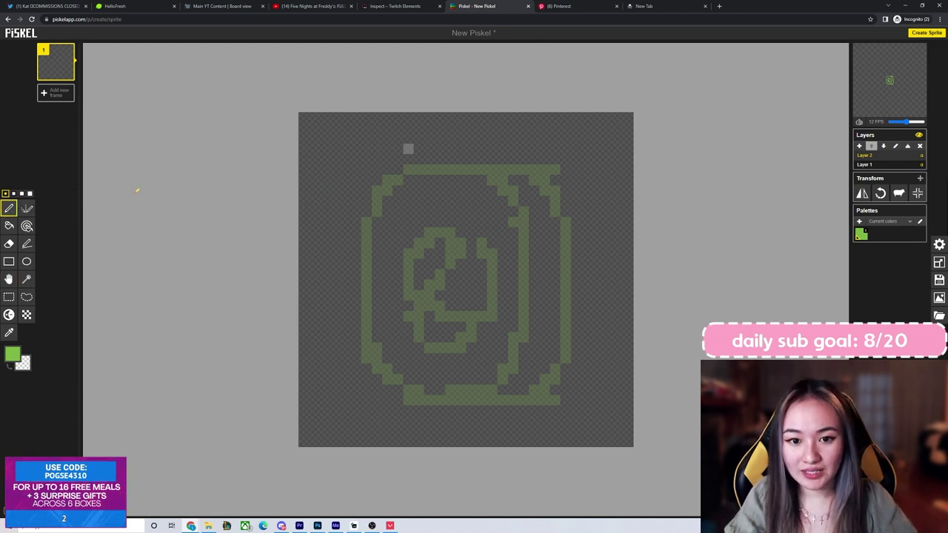
{"action": "mouse_move", "coordinate": [409, 149]}
{"action": "left_mouse_down"}
{"action": "mouse_move", "coordinate": [439, 138]}
{"action": "mouse_move", "coordinate": [513, 149]}
{"action": "left_mouse_up"}
{"action": "key", "text": "ctrl+z"}
{"action": "left_click_drag", "start_coordinate": [408, 144], "coordinate": [508, 136]}
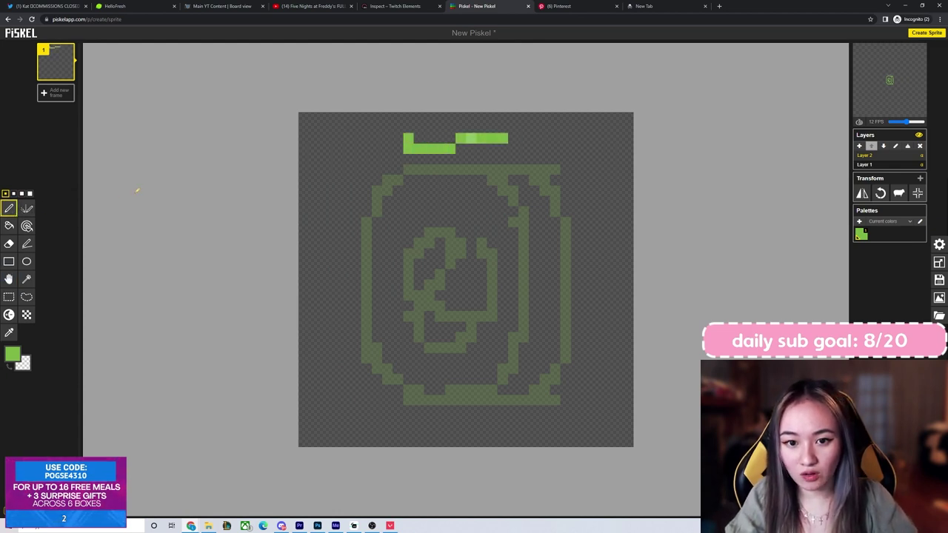
{"action": "key", "text": "ctrl+z"}
{"action": "left_click_drag", "start_coordinate": [408, 149], "coordinate": [471, 149]}
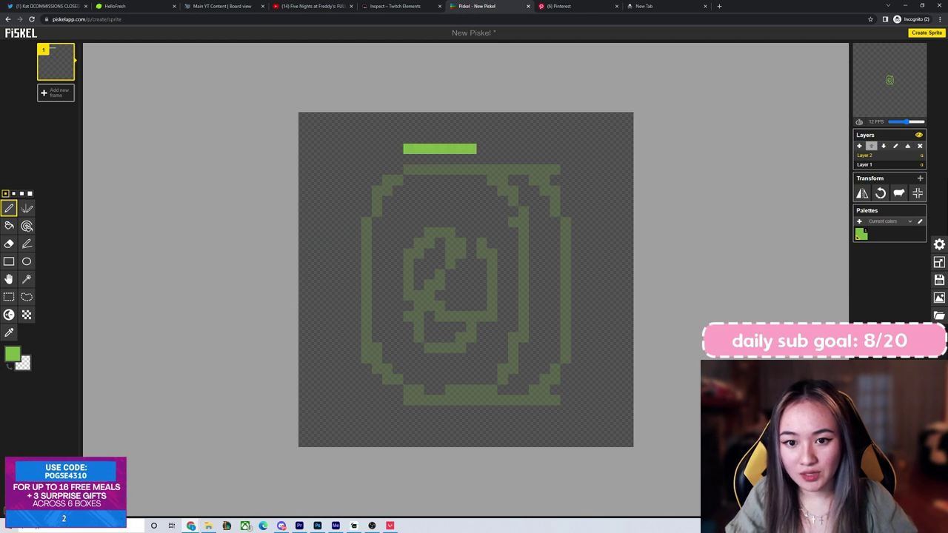
{"action": "left_click", "coordinate": [481, 149]}
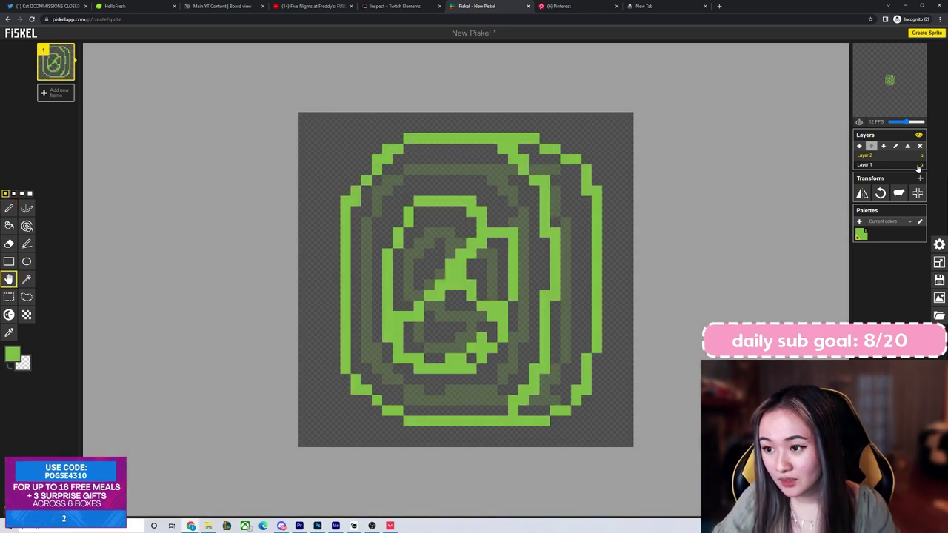
- Delete Layer 1 with the first small sketch and add a new layer above the remaining sketch
{"action": "left_click", "coordinate": [918, 166]}
{"action": "left_click", "coordinate": [921, 145]}
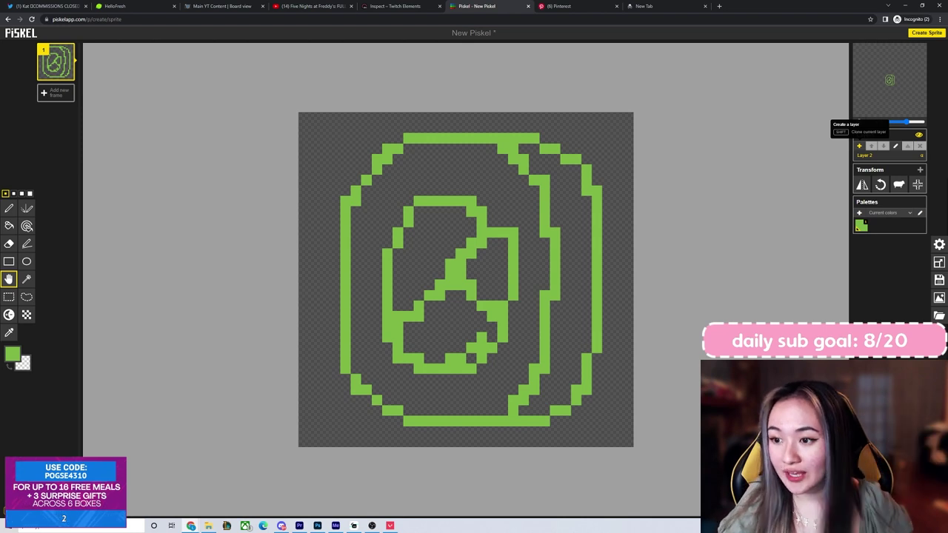
{"action": "left_click", "coordinate": [859, 146]}
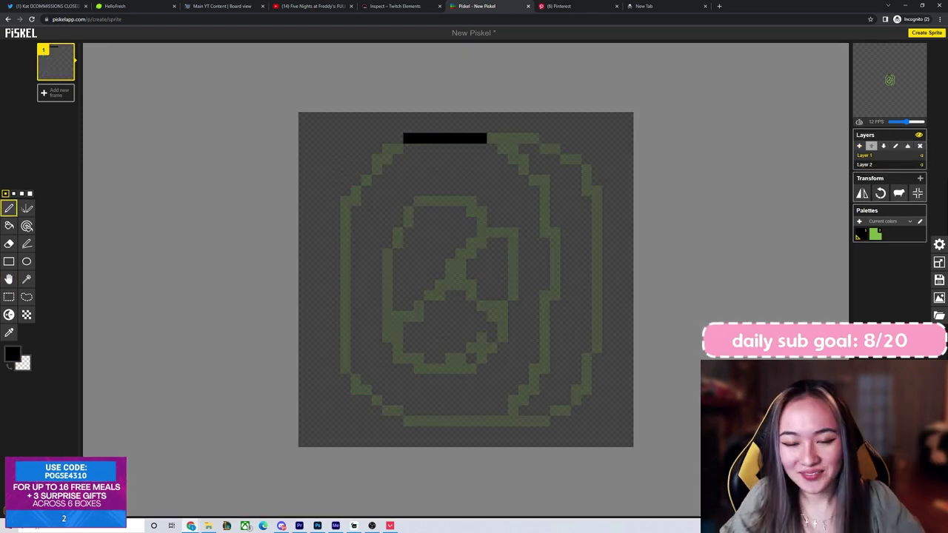
- Trace the straight upper and lower edges of the shape's front face in black, each nine pixels long
{"action": "left_click_drag", "start_coordinate": [481, 139], "coordinate": [492, 138]}
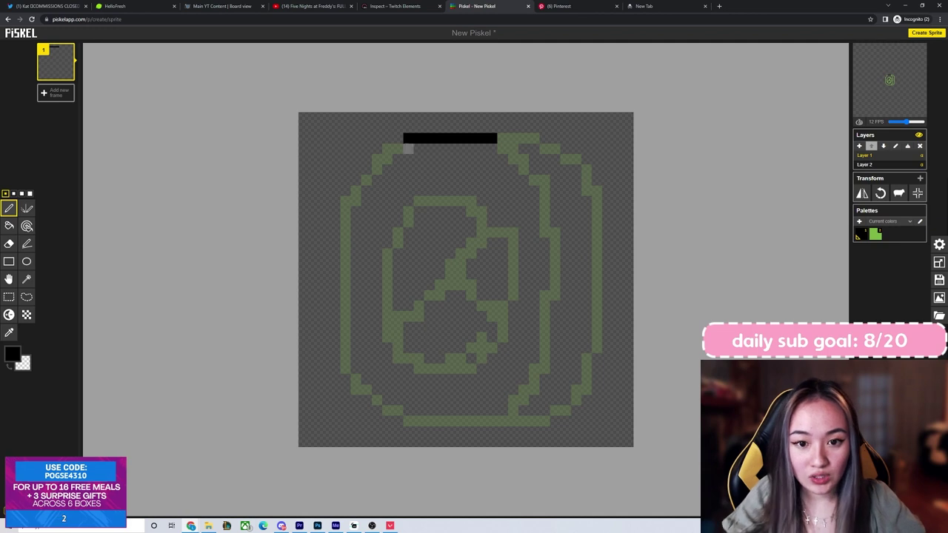
{"action": "left_click", "coordinate": [408, 421]}
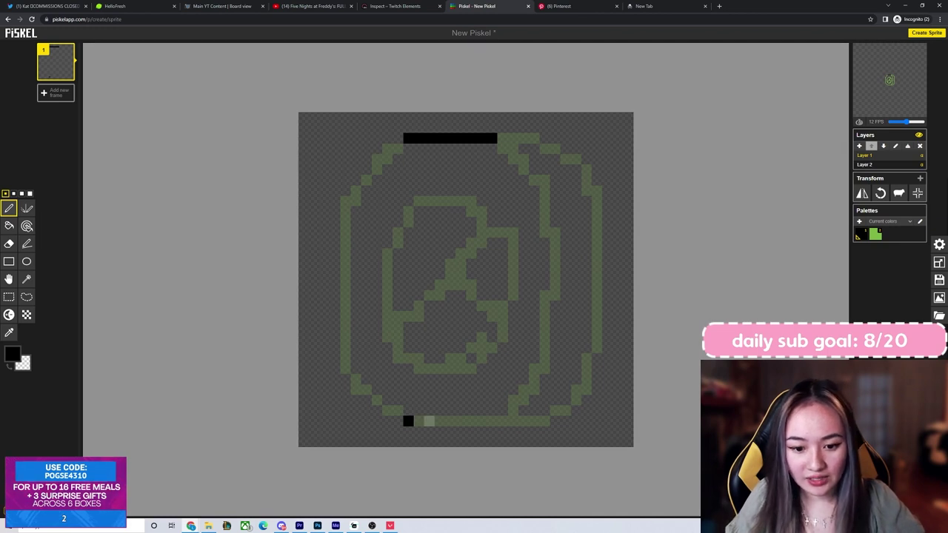
{"action": "left_click", "coordinate": [419, 421]}
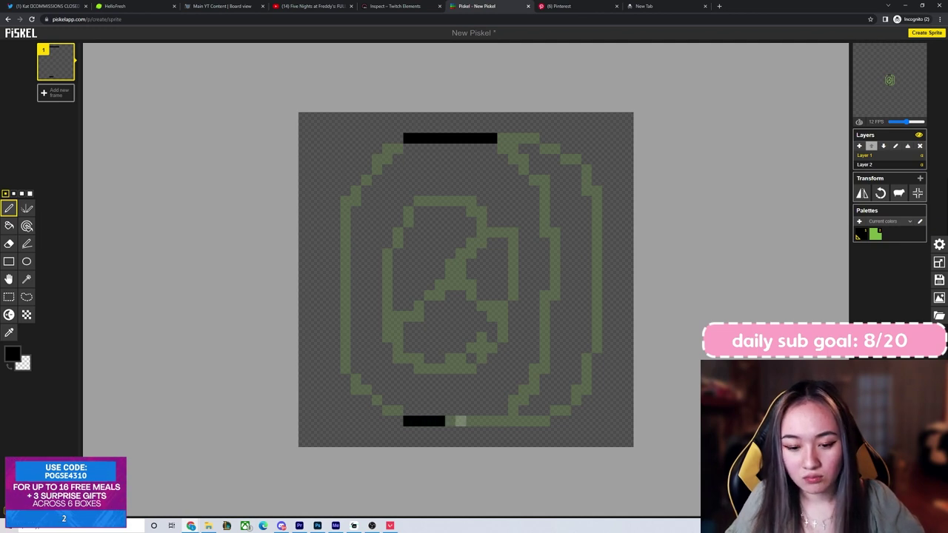
{"action": "left_click_drag", "start_coordinate": [441, 421], "coordinate": [495, 421]}
{"action": "left_click", "coordinate": [502, 421]}
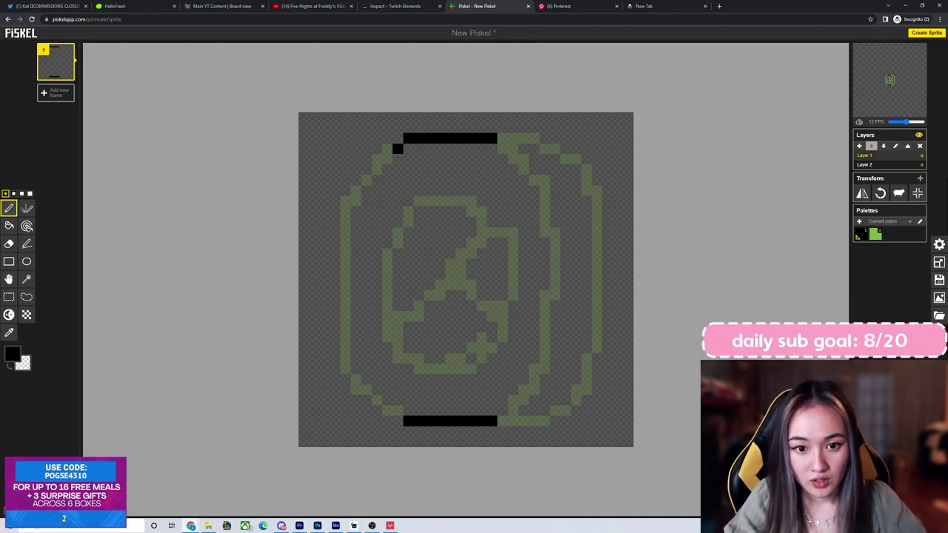
{"action": "left_click", "coordinate": [387, 159]}
{"action": "left_click", "coordinate": [377, 169]}
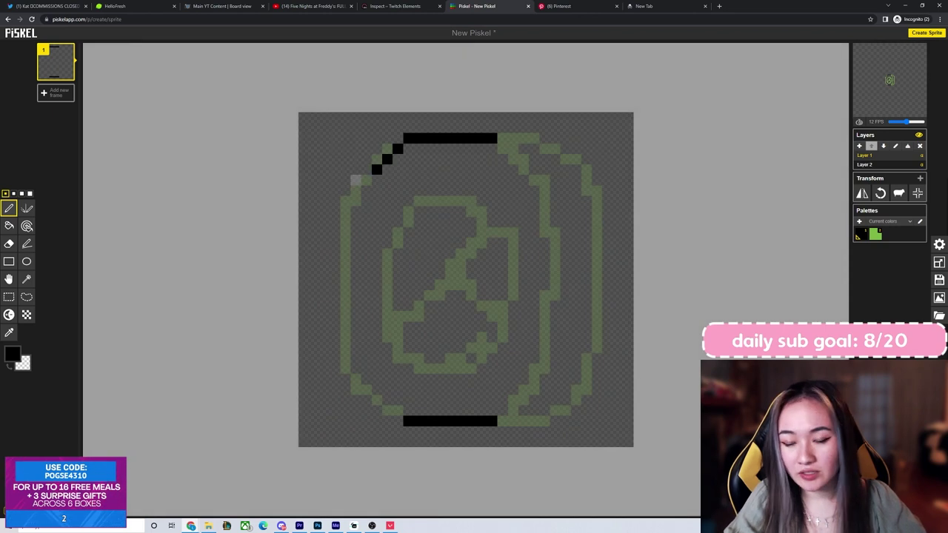
{"action": "key", "text": "ctrl+z"}
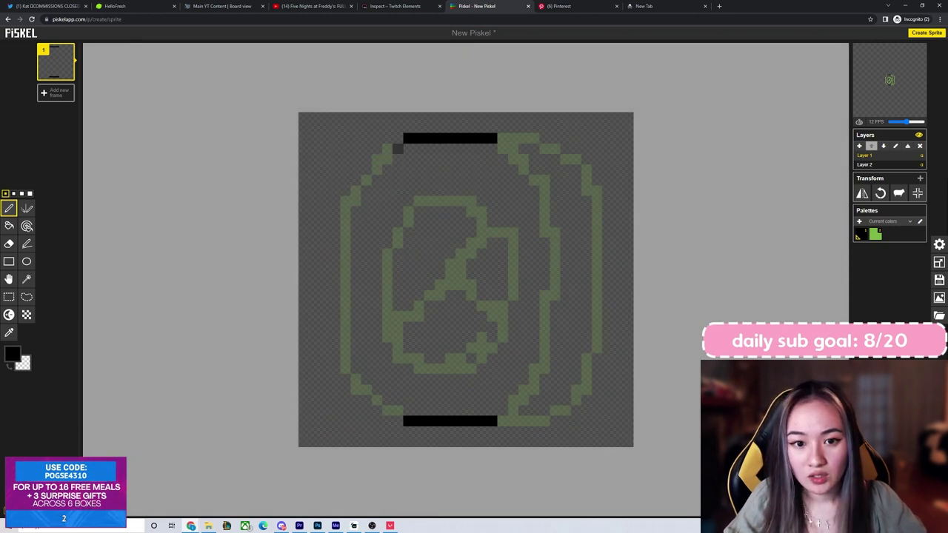
{"action": "key", "text": "ctrl+z"}
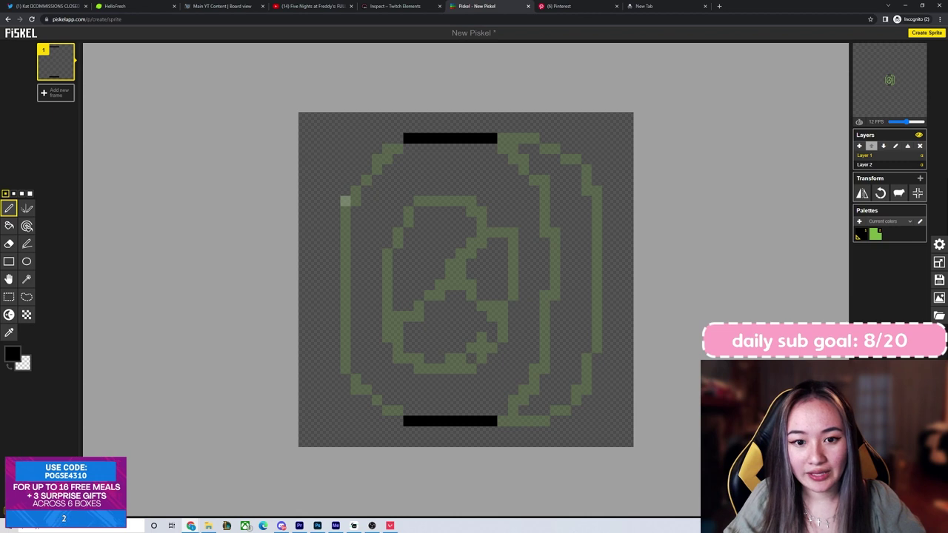
- Trace the front face's upper-left curve in black and place a separate three-pixel diagonal line outside it
{"action": "left_click_drag", "start_coordinate": [397, 149], "coordinate": [345, 210]}
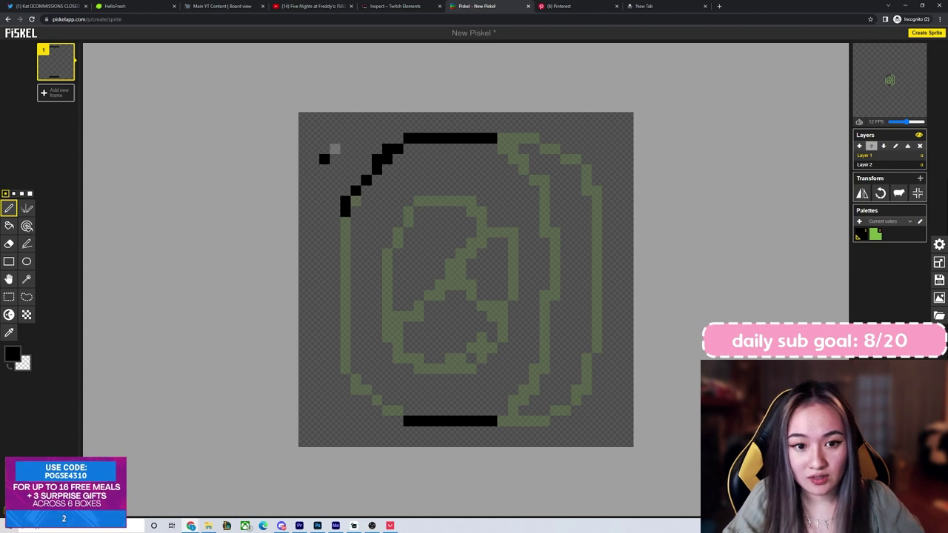
{"action": "left_click", "coordinate": [335, 149]}
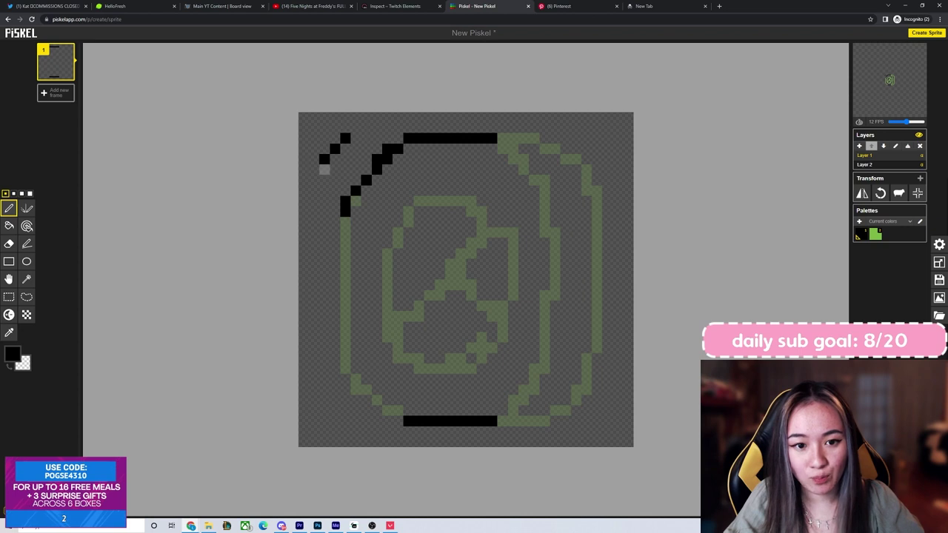
{"action": "mouse_move", "coordinate": [418, 180]}
{"action": "left_mouse_down"}
{"action": "mouse_move", "coordinate": [429, 180]}
{"action": "mouse_move", "coordinate": [398, 211]}
{"action": "left_mouse_up"}
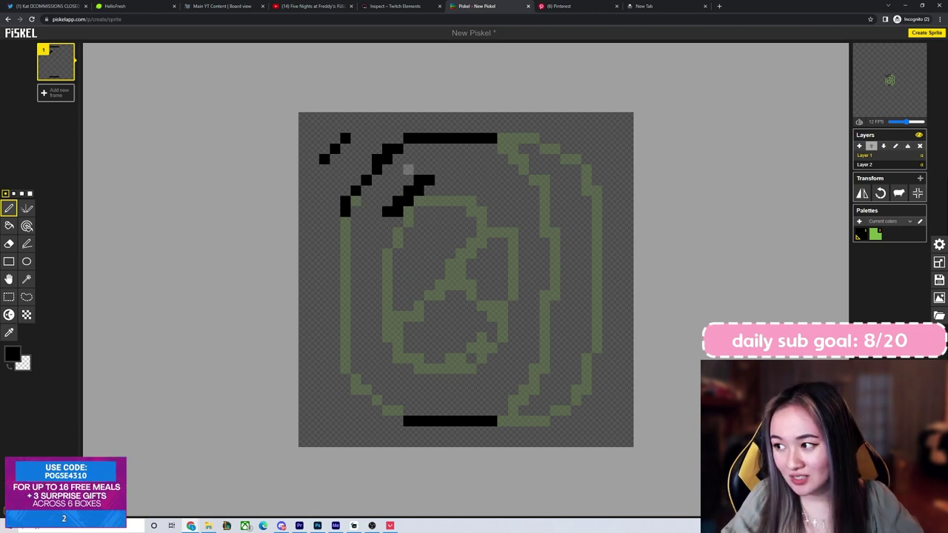
{"action": "key", "text": "ctrl+z"}
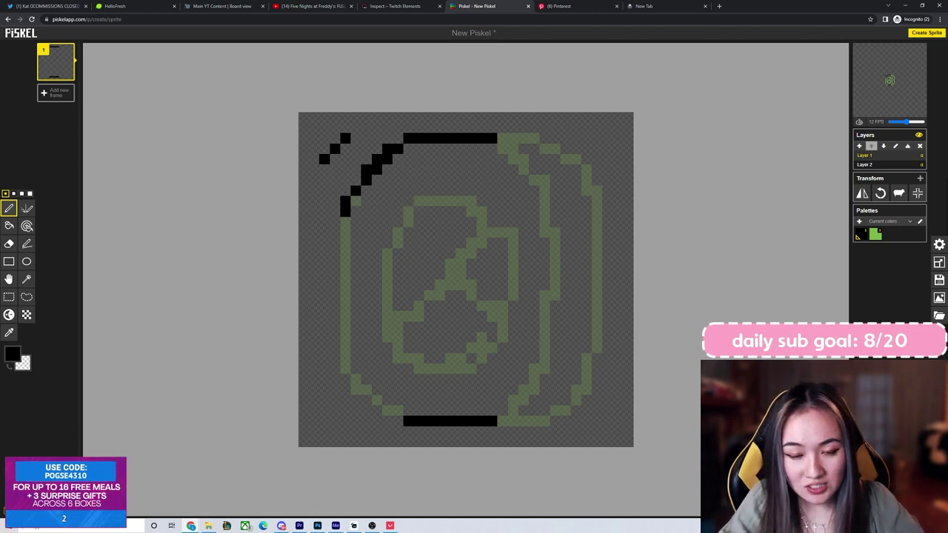
{"action": "left_click_drag", "start_coordinate": [345, 190], "coordinate": [398, 137]}
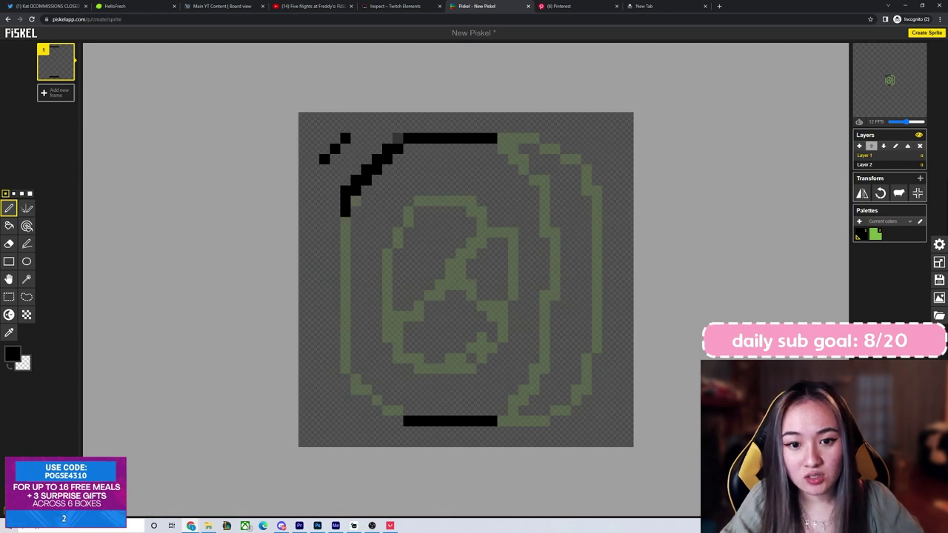
{"action": "left_click", "coordinate": [398, 138]}
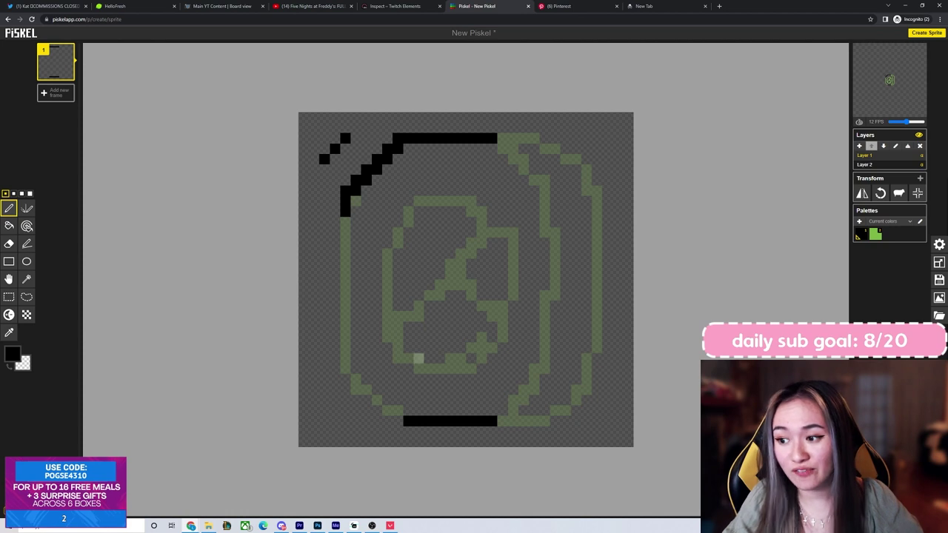
{"action": "key", "text": "ctrl+z"}
{"action": "key", "text": "ctrl+z"}
{"action": "key", "text": "ctrl+z"}
{"action": "key", "text": "ctrl+z"}
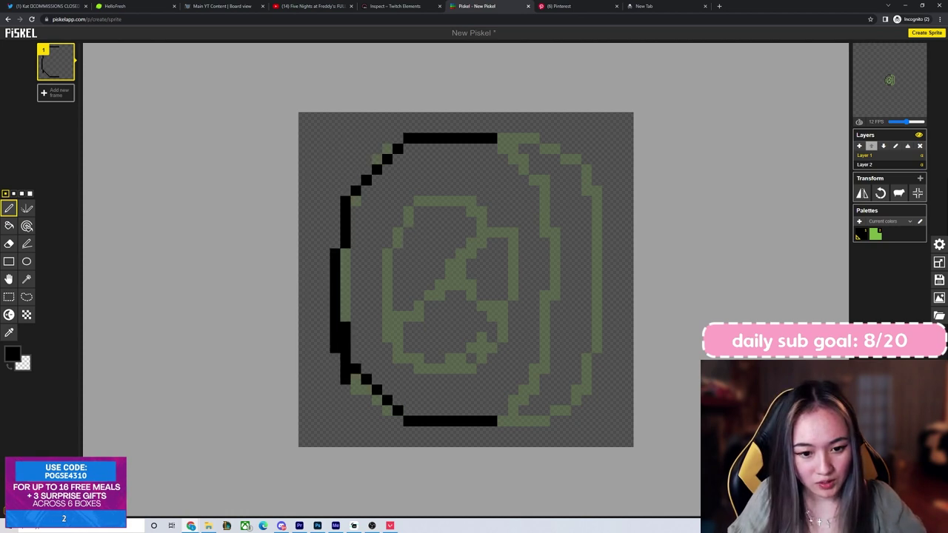
- Erase a stray pixel from the front face's lower-left curve and trace the right side of the inner shape in black
{"action": "left_click", "coordinate": [9, 244]}
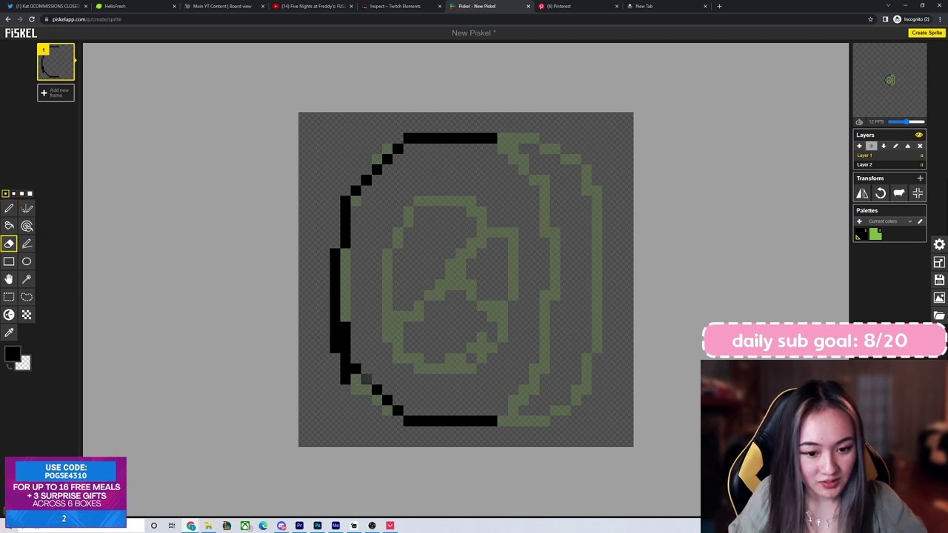
{"action": "left_click", "coordinate": [346, 359]}
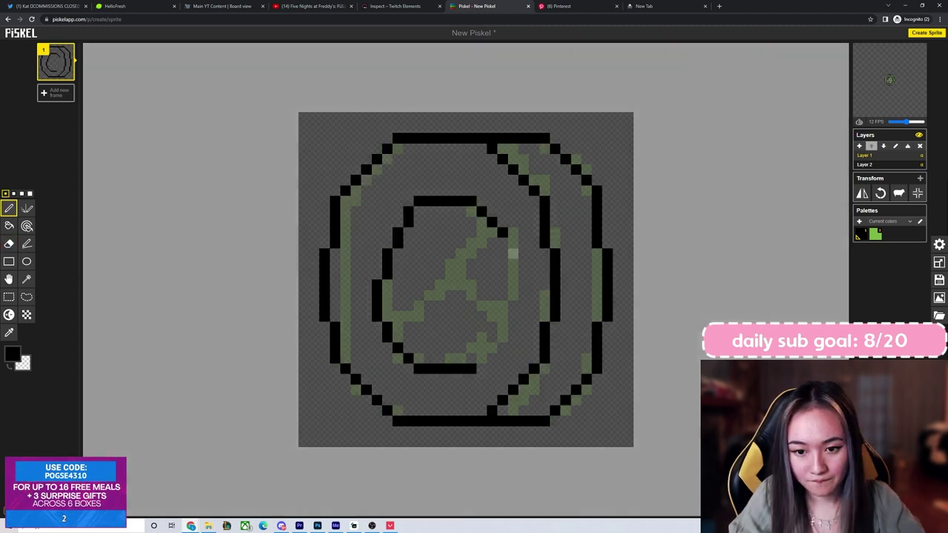
{"action": "left_click_drag", "start_coordinate": [514, 243], "coordinate": [503, 348]}
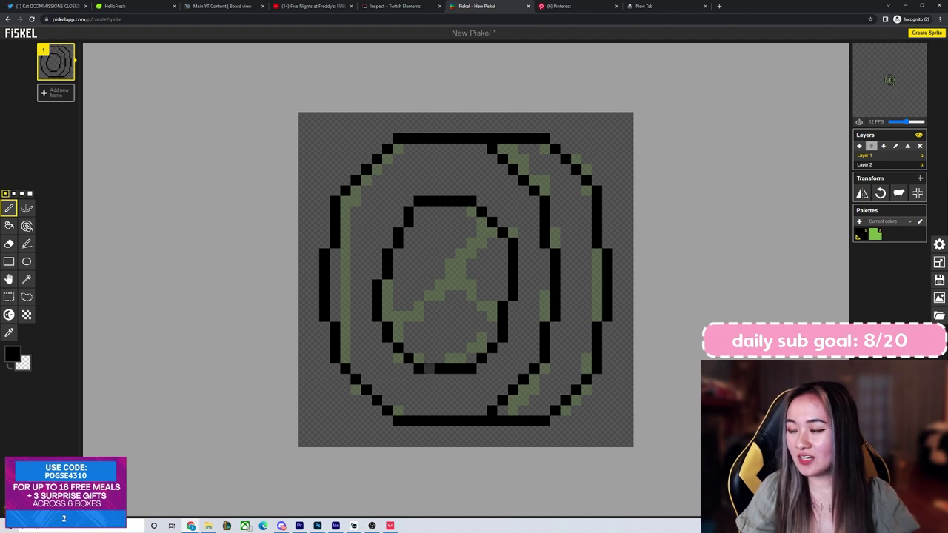
- Delete the green sketch layer and put a new empty layer beneath the black outline layer
{"action": "left_click", "coordinate": [866, 163]}
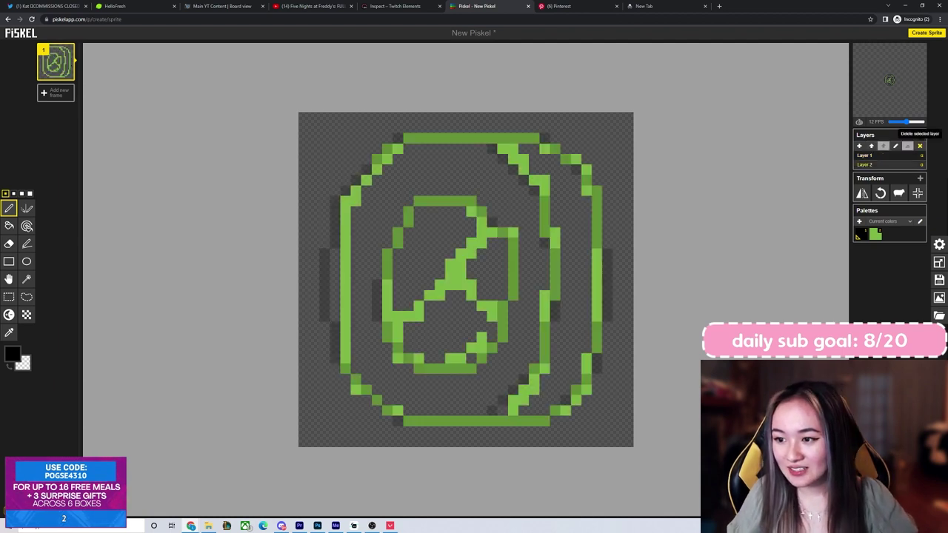
{"action": "left_click", "coordinate": [920, 146]}
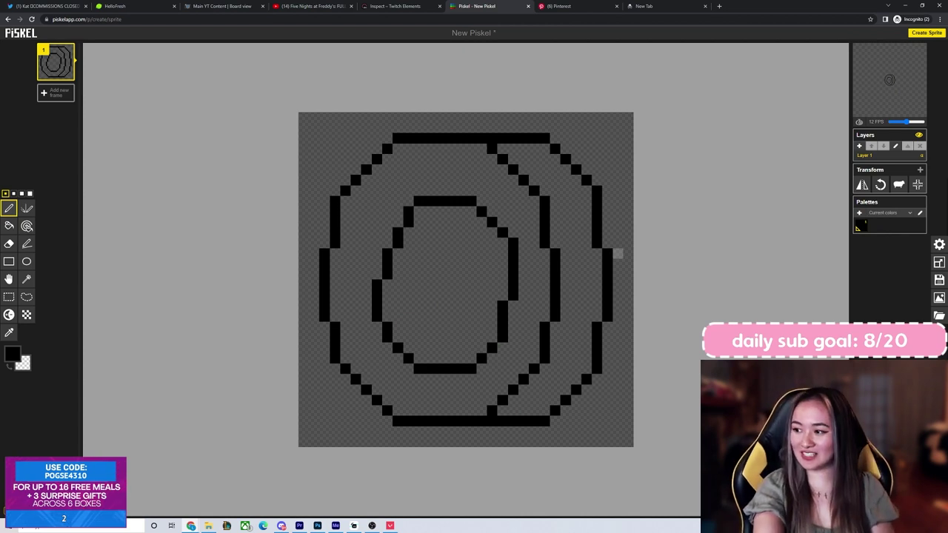
{"action": "key", "text": "s"}
{"action": "left_click", "coordinate": [860, 146]}
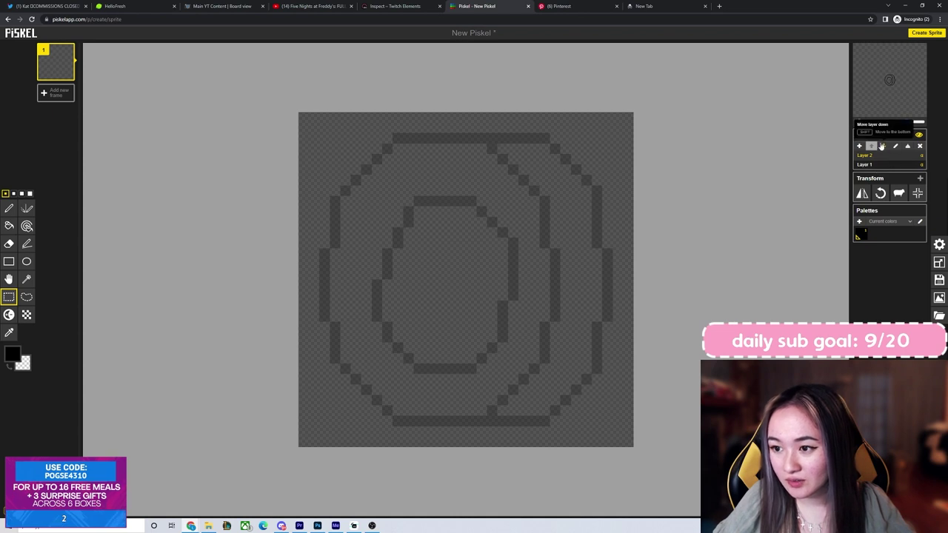
{"action": "left_click", "coordinate": [884, 146]}
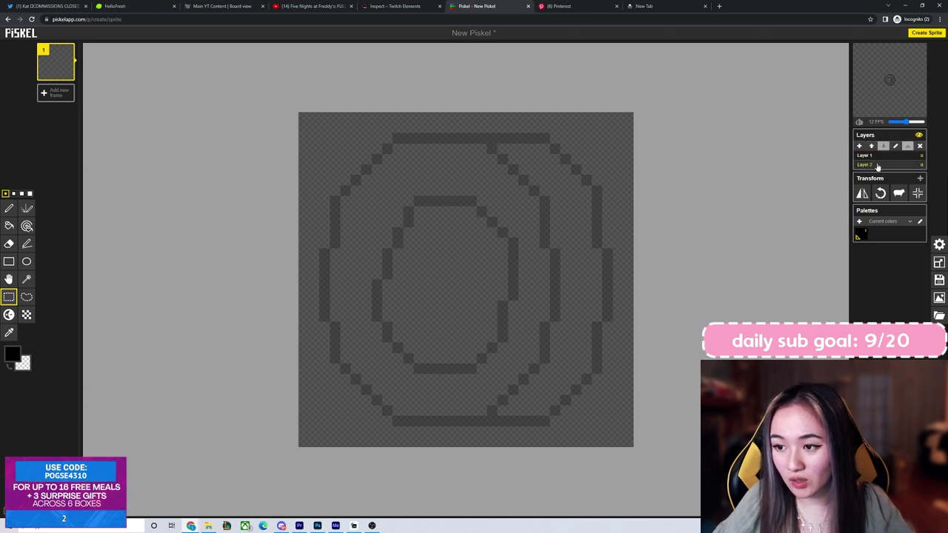
- Paint the left and upper parts of the front face's ring near-white (#f4fbff) with a three-pixel pen on Layer 2
{"action": "left_click", "coordinate": [9, 208]}
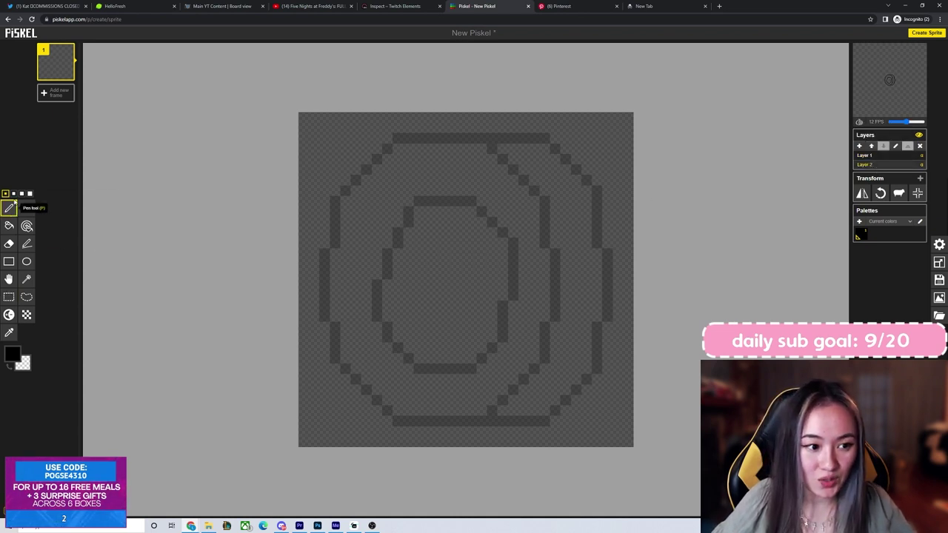
{"action": "left_click", "coordinate": [21, 194]}
{"action": "left_click", "coordinate": [12, 354]}
{"action": "left_click_drag", "start_coordinate": [48, 378], "coordinate": [42, 368]}
{"action": "left_click", "coordinate": [94, 397]}
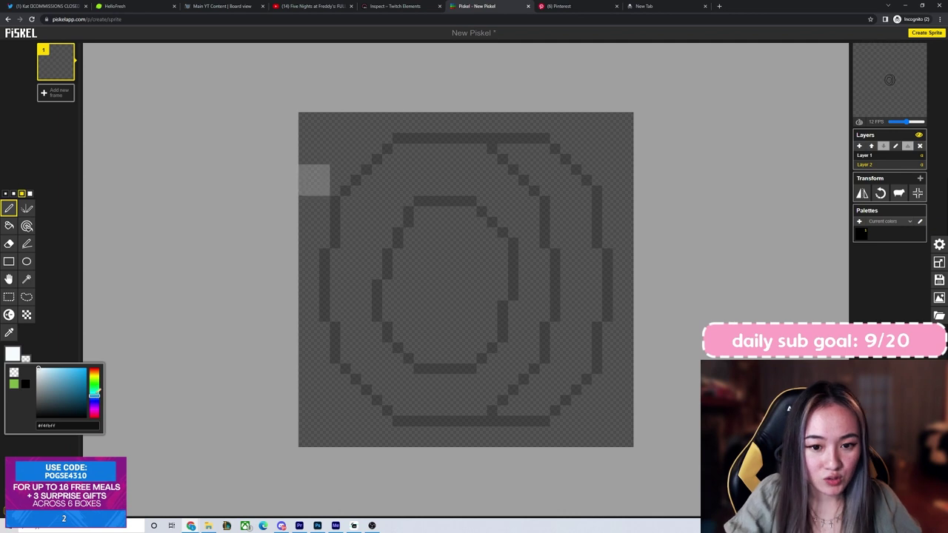
{"action": "left_click_drag", "start_coordinate": [393, 196], "coordinate": [372, 212]}
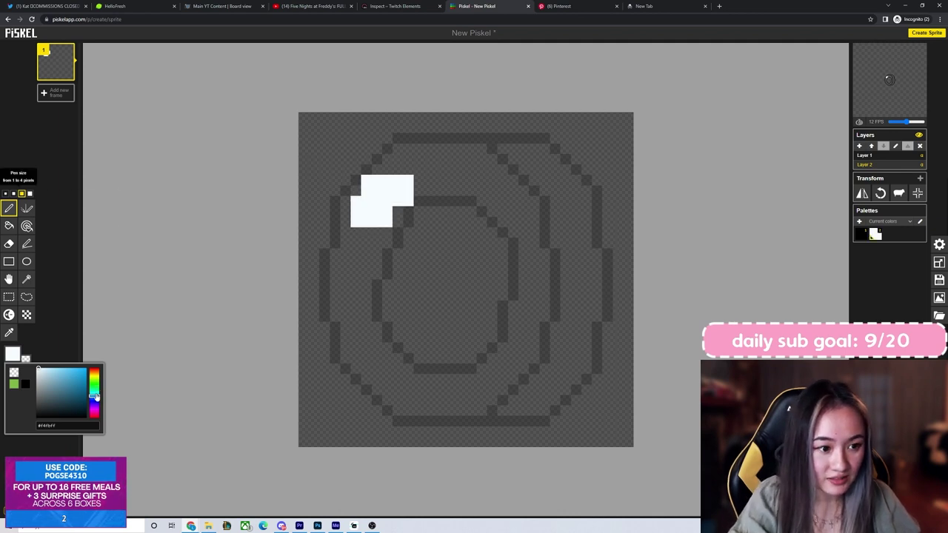
{"action": "mouse_move", "coordinate": [376, 243]}
{"action": "left_mouse_down"}
{"action": "mouse_move", "coordinate": [448, 160]}
{"action": "mouse_move", "coordinate": [519, 200]}
{"action": "left_mouse_up"}
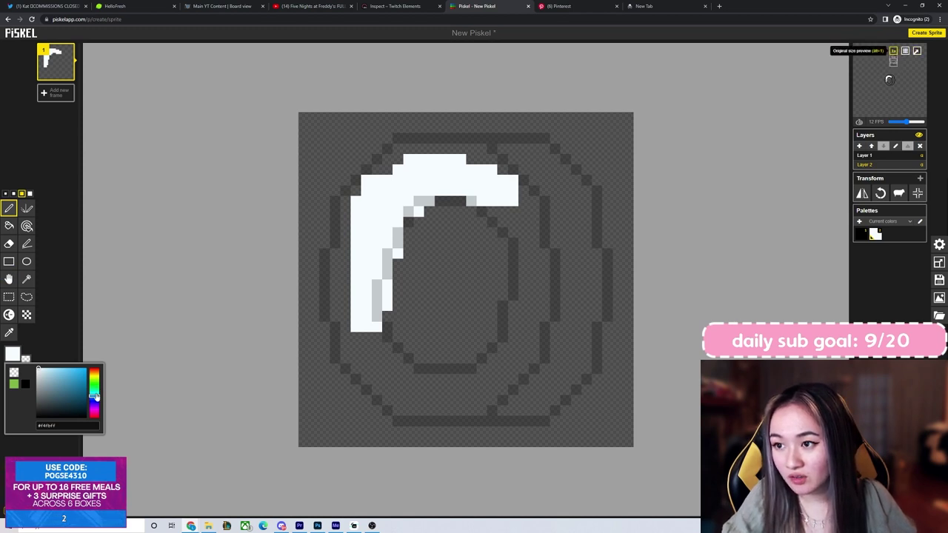
- Enlarge the sprite preview and paint the right, lower and left parts of the ring in the same near-white
{"action": "left_click", "coordinate": [894, 60]}
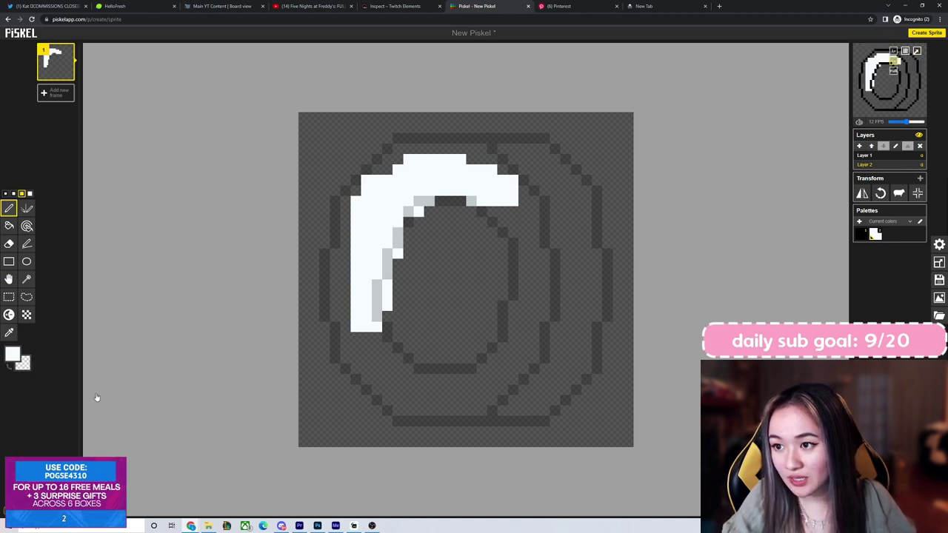
{"action": "mouse_move", "coordinate": [450, 191]}
{"action": "left_mouse_down"}
{"action": "mouse_move", "coordinate": [529, 222]}
{"action": "mouse_move", "coordinate": [534, 259]}
{"action": "mouse_move", "coordinate": [534, 243]}
{"action": "mouse_move", "coordinate": [523, 343]}
{"action": "mouse_move", "coordinate": [445, 384]}
{"action": "mouse_move", "coordinate": [471, 379]}
{"action": "mouse_move", "coordinate": [466, 394]}
{"action": "mouse_move", "coordinate": [503, 379]}
{"action": "left_mouse_up"}
{"action": "mouse_move", "coordinate": [483, 400]}
{"action": "left_mouse_down"}
{"action": "mouse_move", "coordinate": [408, 389]}
{"action": "mouse_move", "coordinate": [376, 337]}
{"action": "mouse_move", "coordinate": [398, 379]}
{"action": "left_mouse_up"}
{"action": "mouse_move", "coordinate": [356, 337]}
{"action": "left_mouse_down"}
{"action": "mouse_move", "coordinate": [398, 389]}
{"action": "mouse_move", "coordinate": [419, 387]}
{"action": "mouse_move", "coordinate": [408, 394]}
{"action": "mouse_move", "coordinate": [408, 374]}
{"action": "mouse_move", "coordinate": [364, 315]}
{"action": "mouse_move", "coordinate": [341, 305]}
{"action": "mouse_move", "coordinate": [346, 254]}
{"action": "mouse_move", "coordinate": [356, 223]}
{"action": "left_mouse_up"}
{"action": "left_click", "coordinate": [398, 389]}
{"action": "left_click", "coordinate": [408, 400]}
{"action": "key", "text": "ctrl+z"}
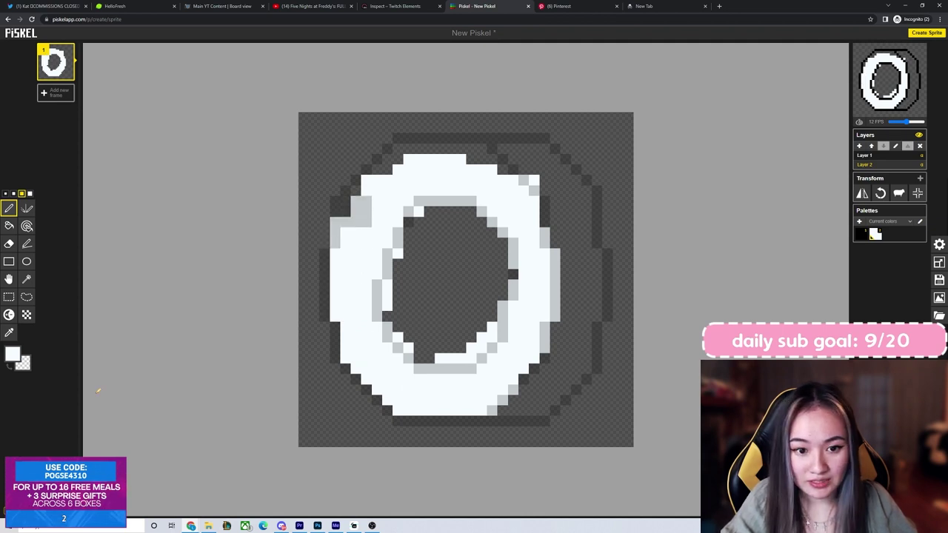
- Fill the remaining gaps along the ring's upper-left and upper edges with near-white up to the black outline
{"action": "left_click", "coordinate": [356, 212]}
{"action": "left_click", "coordinate": [366, 201]}
{"action": "left_click", "coordinate": [376, 191]}
{"action": "left_click", "coordinate": [387, 180]}
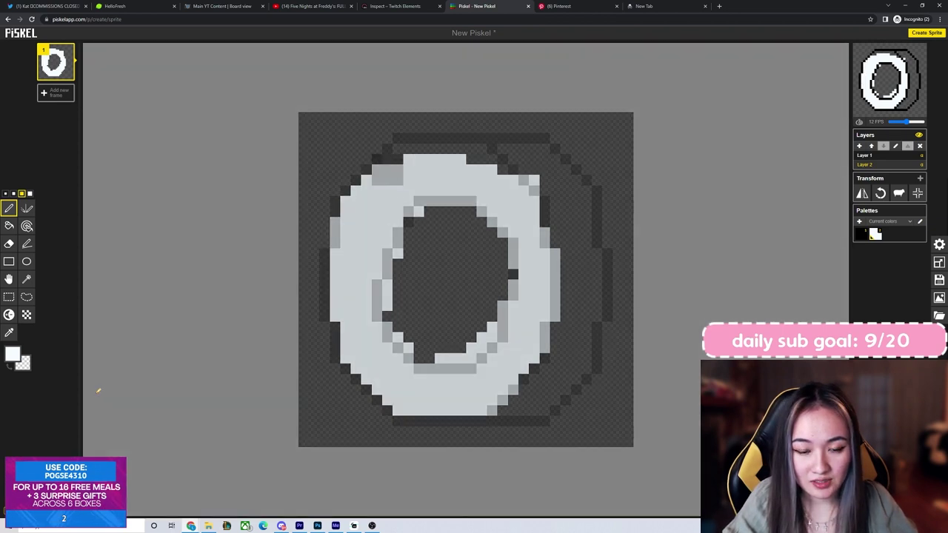
{"action": "key", "text": "ctrl+z"}
{"action": "key", "text": "ctrl+z"}
{"action": "key", "text": "ctrl+z"}
{"action": "key", "text": "ctrl+z"}
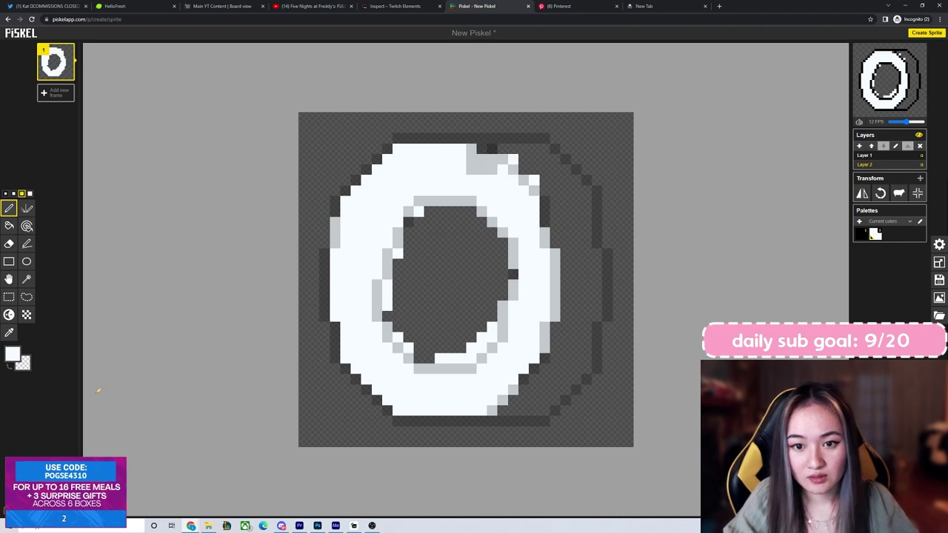
- Extend the near-white fill along the ring's right edge from the upper right down to the lower right
{"action": "key", "text": "ctrl+z"}
{"action": "key", "text": "ctrl+z"}
{"action": "key", "text": "ctrl+z"}
{"action": "key", "text": "ctrl+z"}
{"action": "key", "text": "ctrl+z"}
{"action": "key", "text": "ctrl+z"}
{"action": "key", "text": "ctrl+z"}
{"action": "key", "text": "ctrl+z"}
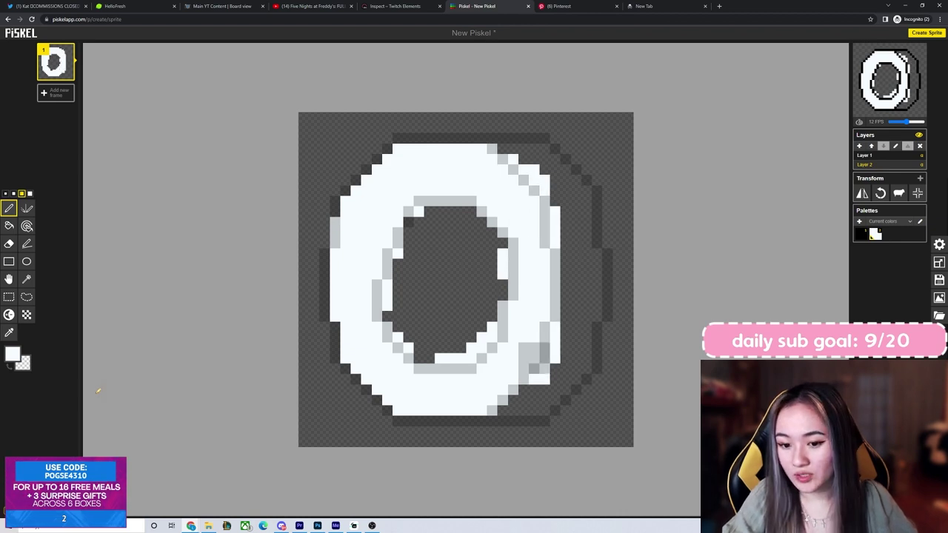
{"action": "key", "text": "ctrl+z"}
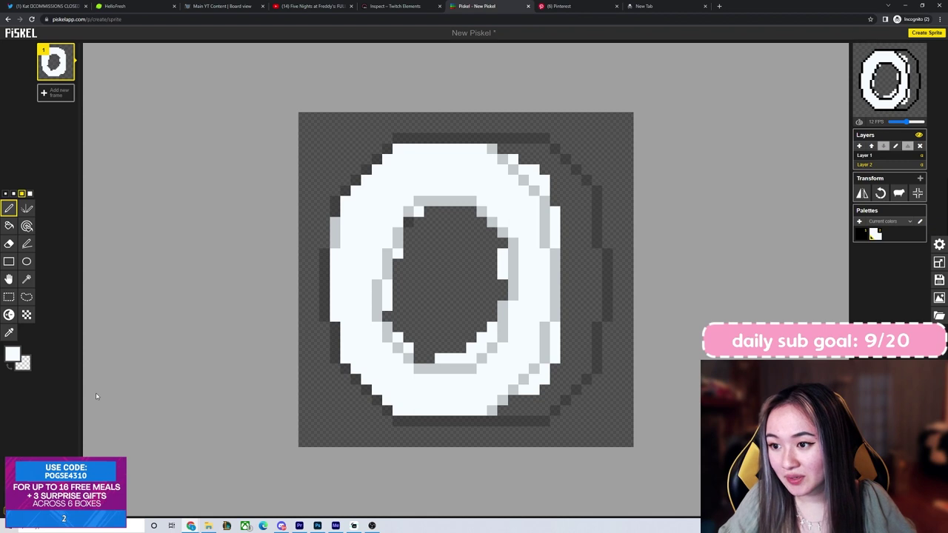
- Add a layer between the outline and the white ring, and choose a dark grey-teal with a two-pixel pen
{"action": "left_click", "coordinate": [859, 146]}
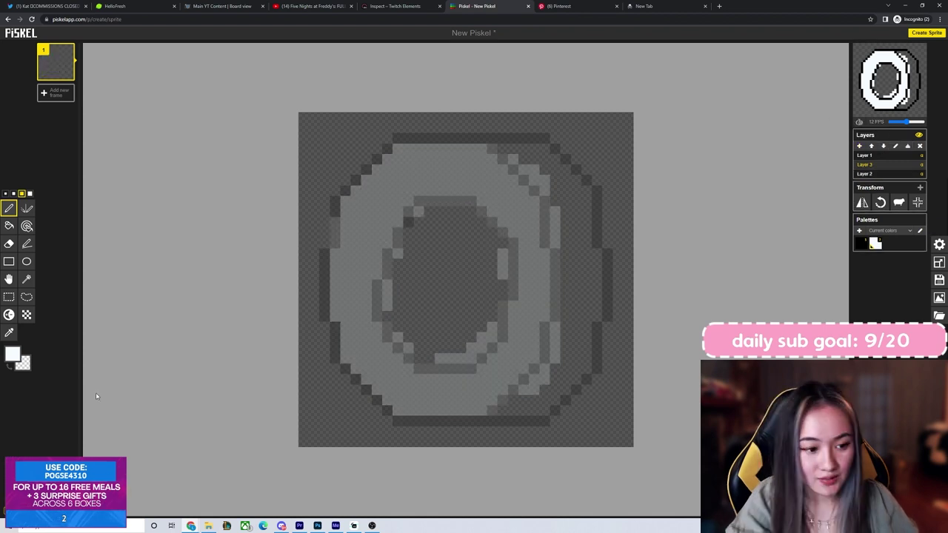
{"action": "left_click", "coordinate": [13, 354]}
{"action": "left_click_drag", "start_coordinate": [95, 396], "coordinate": [97, 397]}
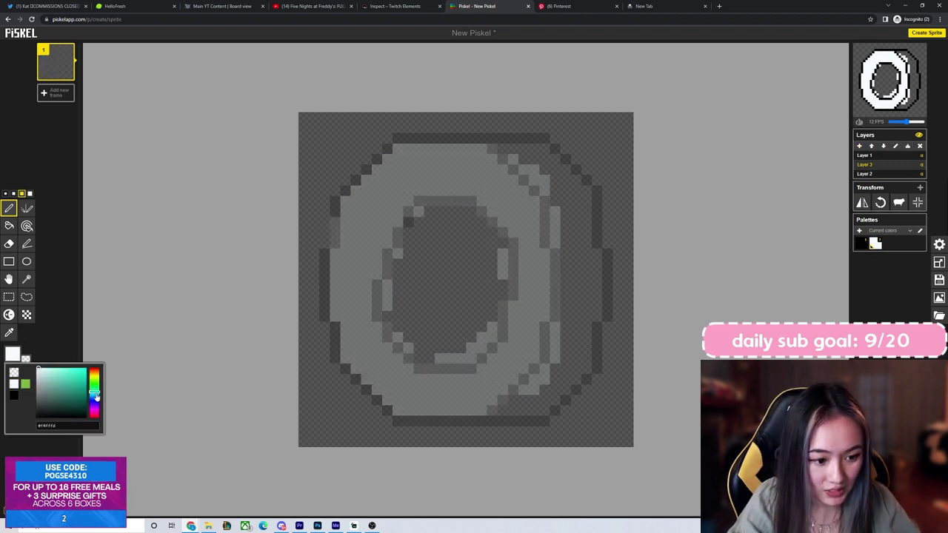
{"action": "left_click", "coordinate": [50, 394]}
{"action": "left_click", "coordinate": [49, 391]}
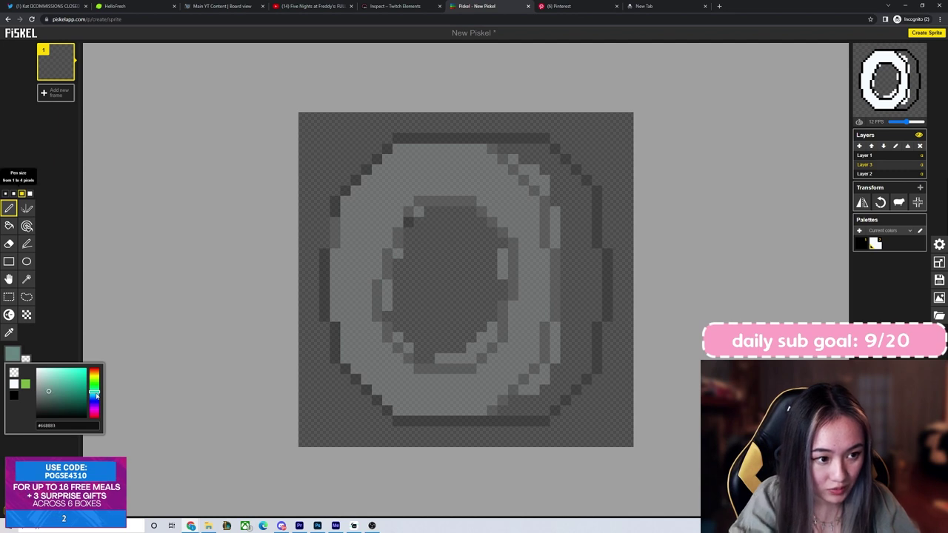
{"action": "left_click", "coordinate": [14, 193]}
{"action": "left_click", "coordinate": [13, 354]}
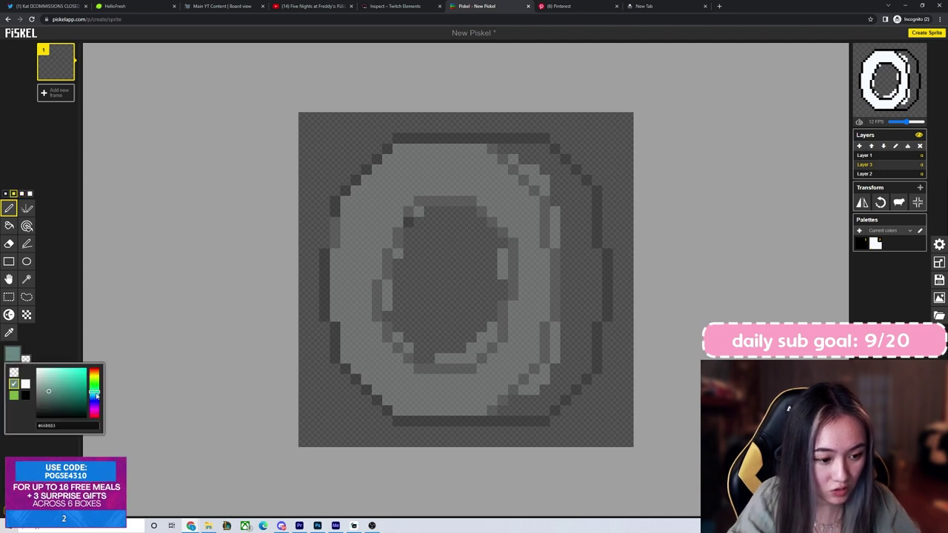
{"action": "left_click", "coordinate": [54, 398]}
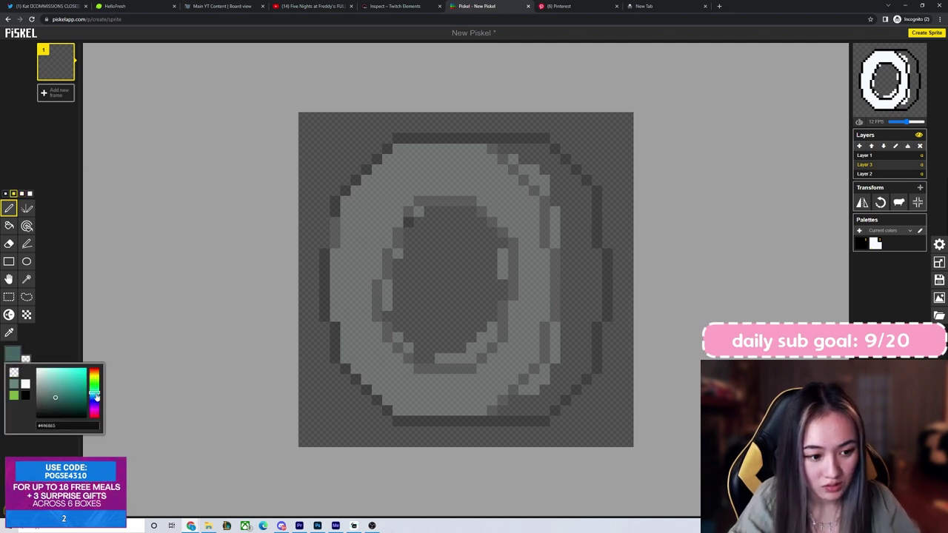
{"action": "left_click", "coordinate": [96, 398]}
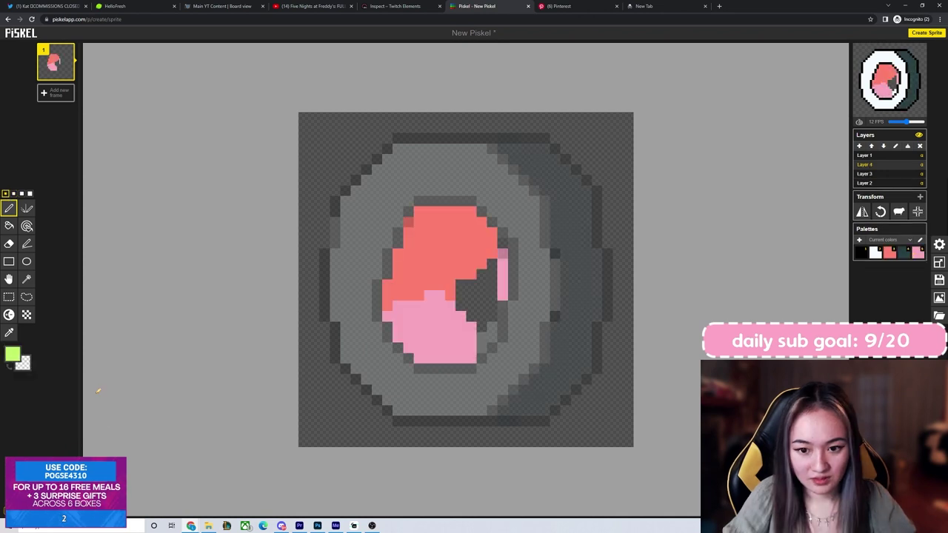
- Paint the right section of the roll's filling light green on Layer 4, covering the narrow pink strip
{"action": "left_click_drag", "start_coordinate": [502, 252], "coordinate": [502, 299]}
{"action": "mouse_move", "coordinate": [495, 260]}
{"action": "left_mouse_down"}
{"action": "mouse_move", "coordinate": [461, 300]}
{"action": "mouse_move", "coordinate": [482, 326]}
{"action": "left_mouse_up"}
{"action": "mouse_move", "coordinate": [482, 285]}
{"action": "left_mouse_down"}
{"action": "mouse_move", "coordinate": [492, 295]}
{"action": "mouse_move", "coordinate": [472, 286]}
{"action": "left_mouse_up"}
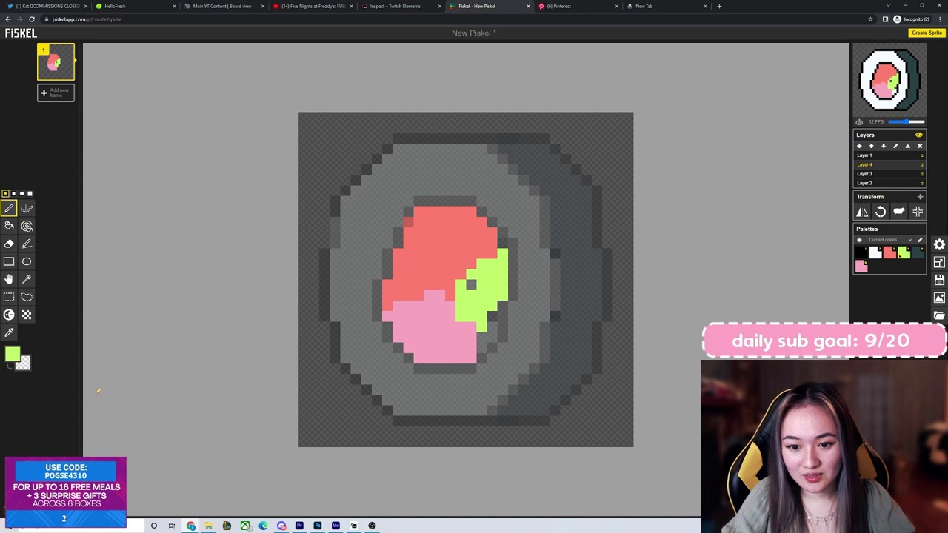
{"action": "mouse_move", "coordinate": [482, 325]}
{"action": "left_mouse_down"}
{"action": "mouse_move", "coordinate": [482, 350]}
{"action": "mouse_move", "coordinate": [492, 305]}
{"action": "left_mouse_up"}
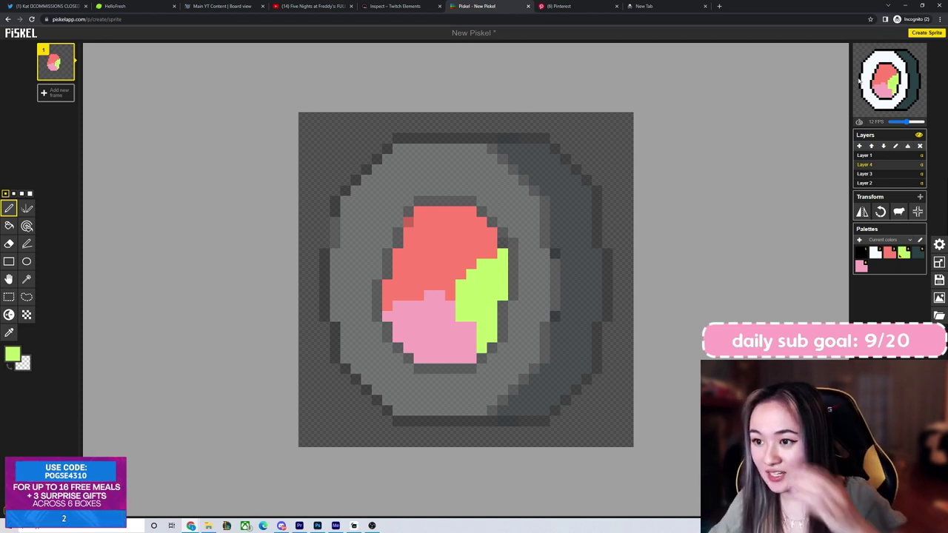
- Inspect the teal side on Layer 3 and the white ring on Layer 2, and return to Layer 4
{"action": "left_click", "coordinate": [874, 175]}
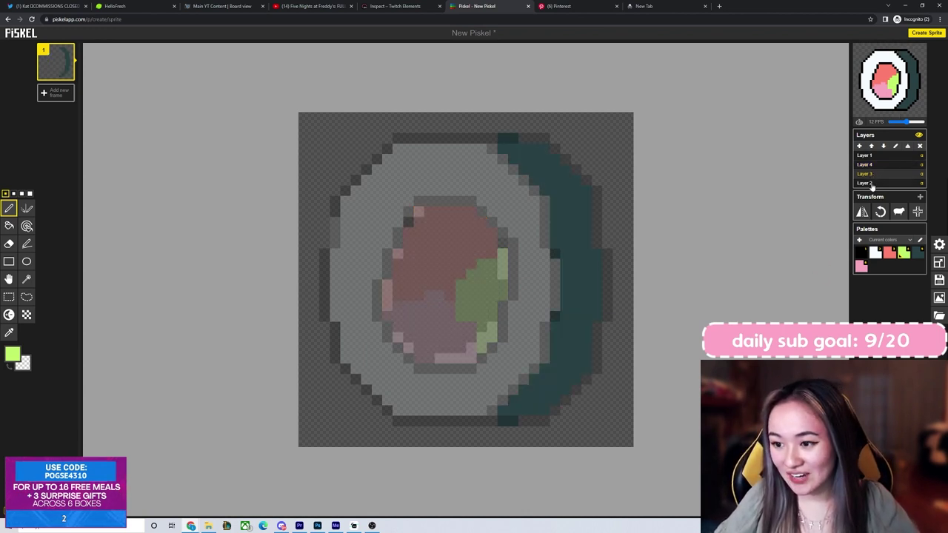
{"action": "left_click", "coordinate": [870, 184]}
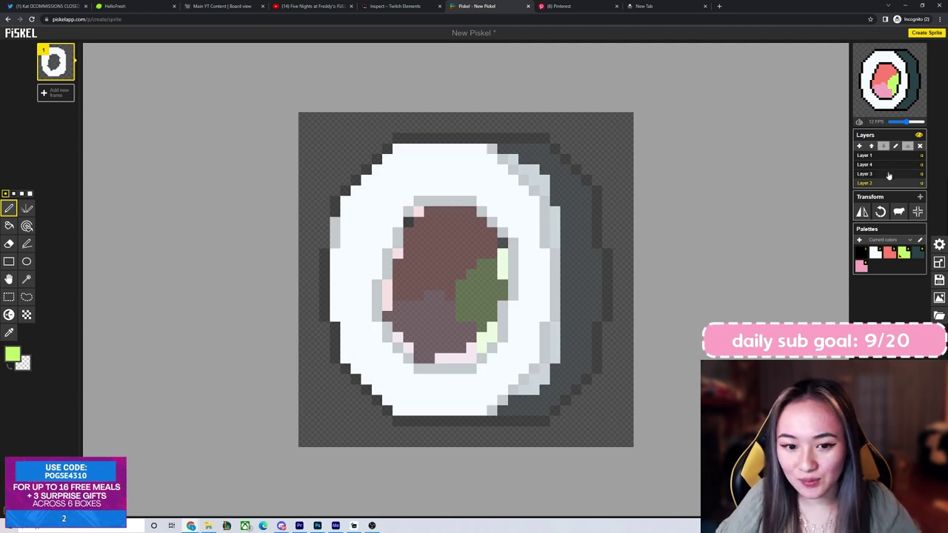
{"action": "left_click", "coordinate": [889, 174]}
{"action": "left_click", "coordinate": [892, 166]}
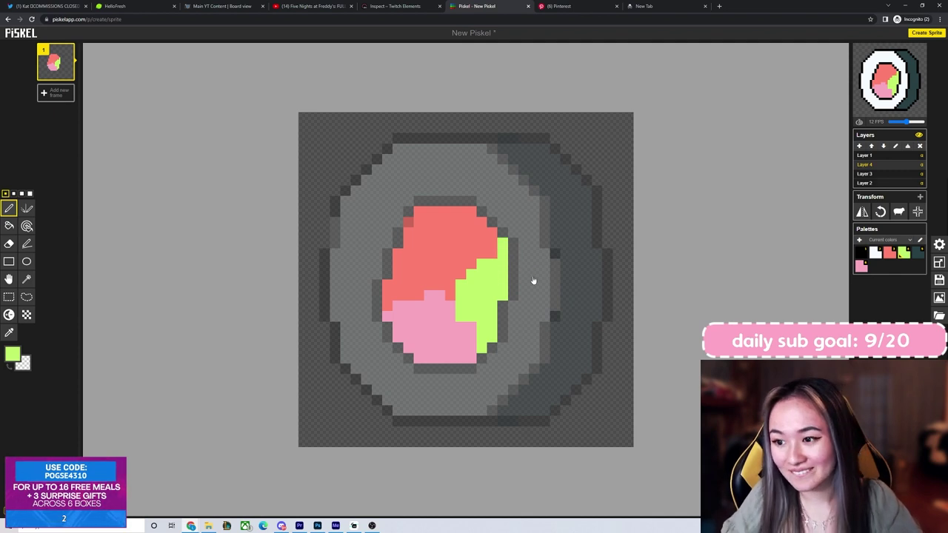
- On Layer 2, derive a pale blue from the ring's near-white and shade the ring's lower-left part with the one-pixel pen
{"action": "key", "text": "alt+Down"}
{"action": "key", "text": "alt+Down"}
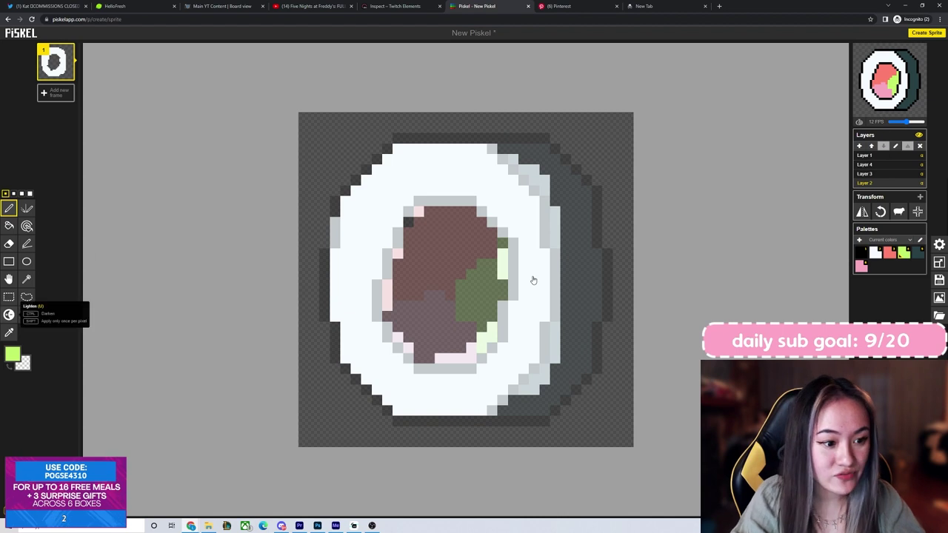
{"action": "key", "text": "o"}
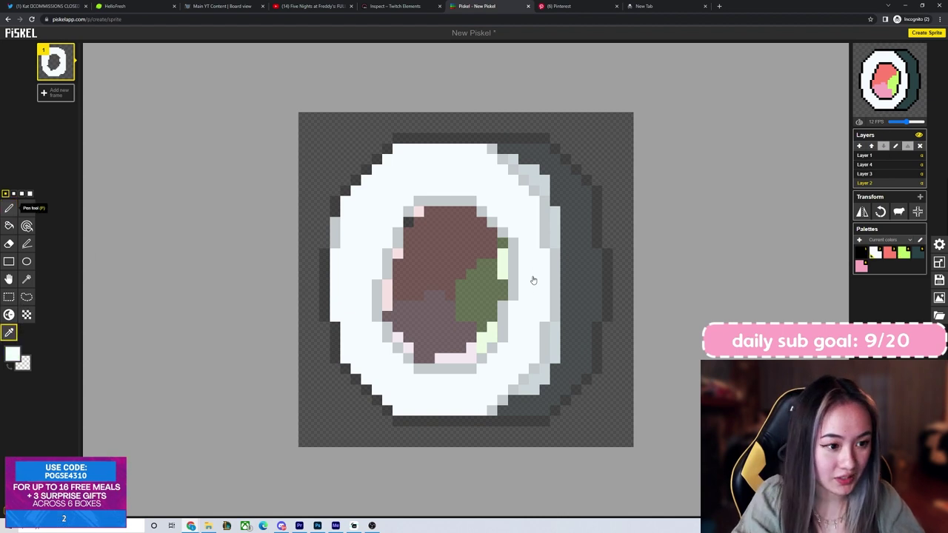
{"action": "left_click", "coordinate": [9, 208]}
{"action": "left_click", "coordinate": [12, 354]}
{"action": "left_click", "coordinate": [43, 369]}
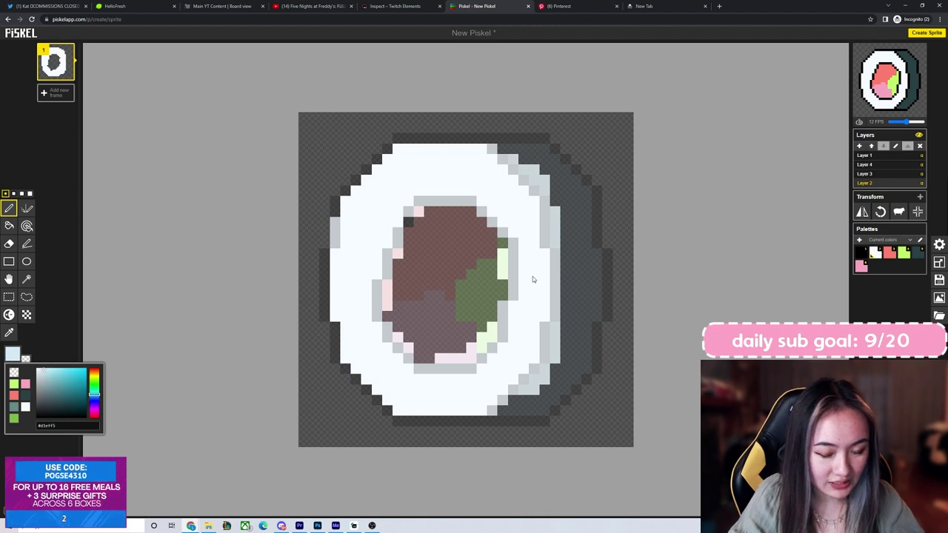
{"action": "mouse_move", "coordinate": [346, 327]}
{"action": "left_mouse_down"}
{"action": "mouse_move", "coordinate": [366, 348]}
{"action": "mouse_move", "coordinate": [377, 327]}
{"action": "left_mouse_up"}
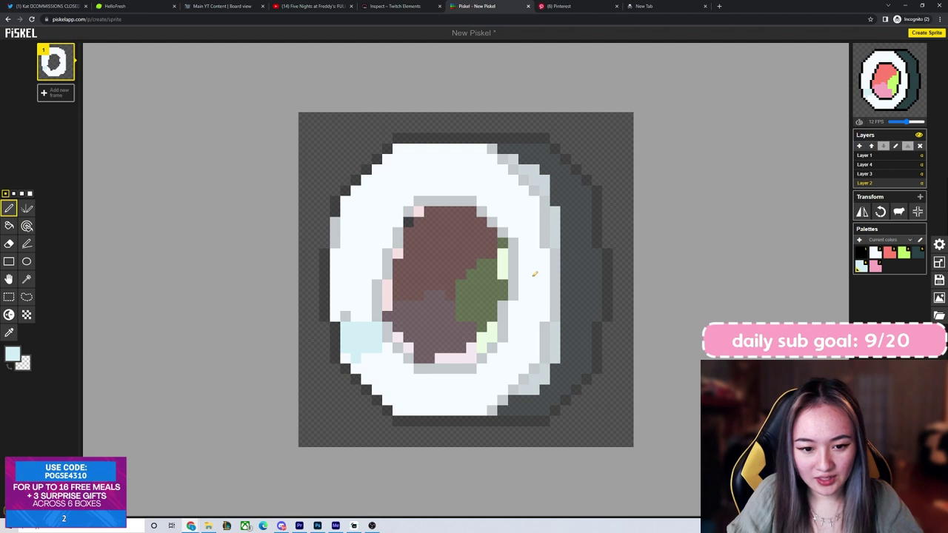
{"action": "mouse_move", "coordinate": [356, 369]}
{"action": "left_mouse_down"}
{"action": "mouse_move", "coordinate": [394, 365]}
{"action": "mouse_move", "coordinate": [419, 390]}
{"action": "mouse_move", "coordinate": [367, 379]}
{"action": "mouse_move", "coordinate": [418, 400]}
{"action": "mouse_move", "coordinate": [398, 410]}
{"action": "left_mouse_up"}
{"action": "left_click", "coordinate": [345, 328]}
{"action": "left_click", "coordinate": [346, 317]}
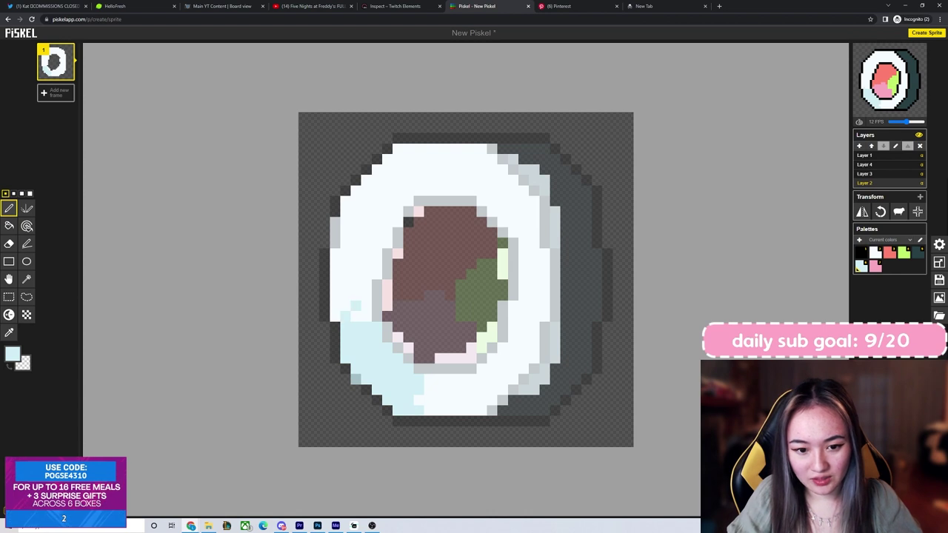
- Scatter single pale blue pixels above the shaded area on the ring's left side for a dithered transition
{"action": "left_click", "coordinate": [334, 301]}
{"action": "left_click", "coordinate": [356, 286]}
{"action": "left_click", "coordinate": [345, 286]}
{"action": "left_click", "coordinate": [346, 274]}
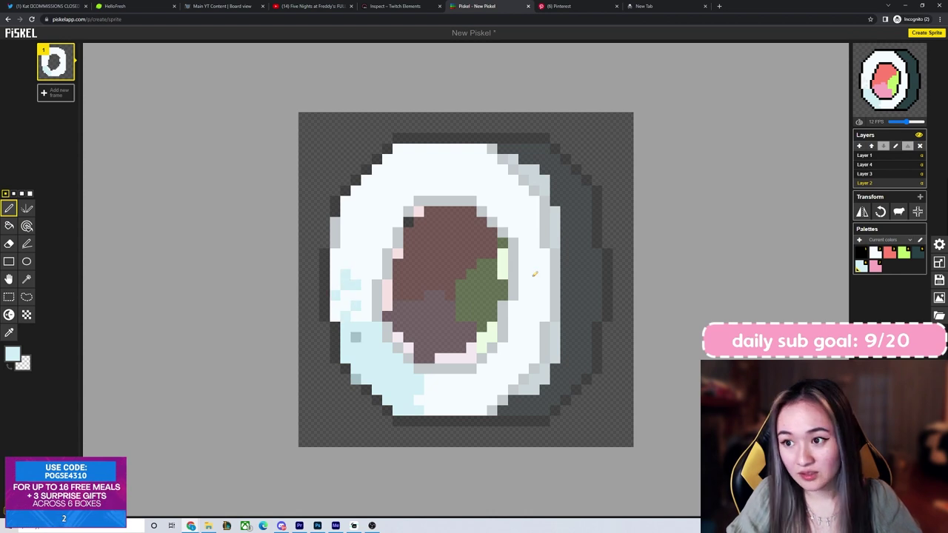
- Extend the pale blue shading along the ring's bottom and up its right side, with scattered pixels at the upper end
{"action": "left_click", "coordinate": [430, 390]}
{"action": "left_click_drag", "start_coordinate": [420, 400], "coordinate": [450, 409]}
{"action": "mouse_move", "coordinate": [430, 379]}
{"action": "left_mouse_down"}
{"action": "mouse_move", "coordinate": [472, 390]}
{"action": "mouse_move", "coordinate": [471, 410]}
{"action": "mouse_move", "coordinate": [441, 400]}
{"action": "left_mouse_up"}
{"action": "left_click", "coordinate": [491, 400]}
{"action": "mouse_move", "coordinate": [460, 379]}
{"action": "left_mouse_down"}
{"action": "mouse_move", "coordinate": [492, 400]}
{"action": "mouse_move", "coordinate": [511, 379]}
{"action": "mouse_move", "coordinate": [492, 369]}
{"action": "mouse_move", "coordinate": [534, 358]}
{"action": "mouse_move", "coordinate": [533, 337]}
{"action": "mouse_move", "coordinate": [492, 359]}
{"action": "left_mouse_up"}
{"action": "mouse_move", "coordinate": [534, 326]}
{"action": "left_mouse_down"}
{"action": "mouse_move", "coordinate": [545, 295]}
{"action": "mouse_move", "coordinate": [523, 307]}
{"action": "left_mouse_up"}
{"action": "mouse_move", "coordinate": [534, 274]}
{"action": "left_mouse_down"}
{"action": "mouse_move", "coordinate": [526, 284]}
{"action": "mouse_move", "coordinate": [545, 264]}
{"action": "mouse_move", "coordinate": [539, 269]}
{"action": "left_mouse_up"}
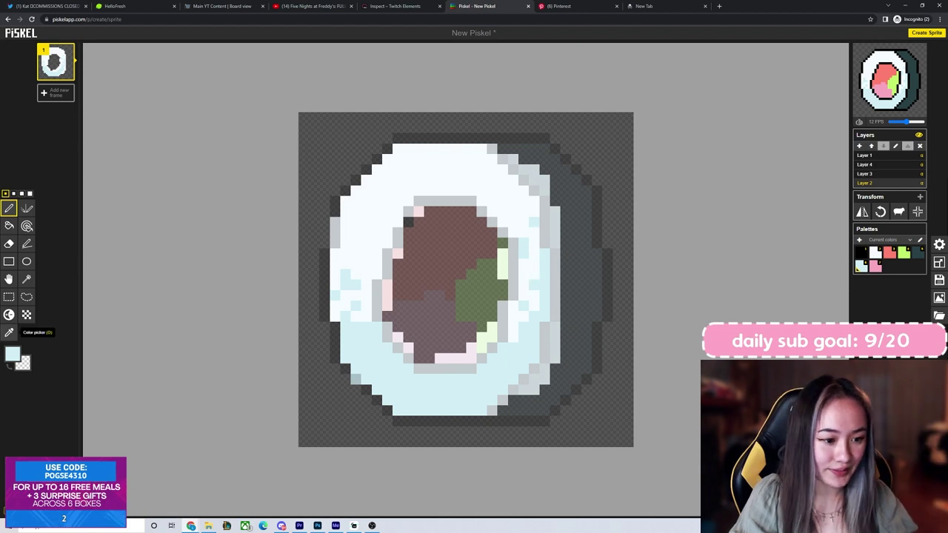
- Dot sampled near-white pixels into the ring's lower-left shading, and highlight the ring's upper-left edge in pure white
{"action": "key", "text": "o"}
{"action": "left_click", "coordinate": [533, 276]}
{"action": "key", "text": "p"}
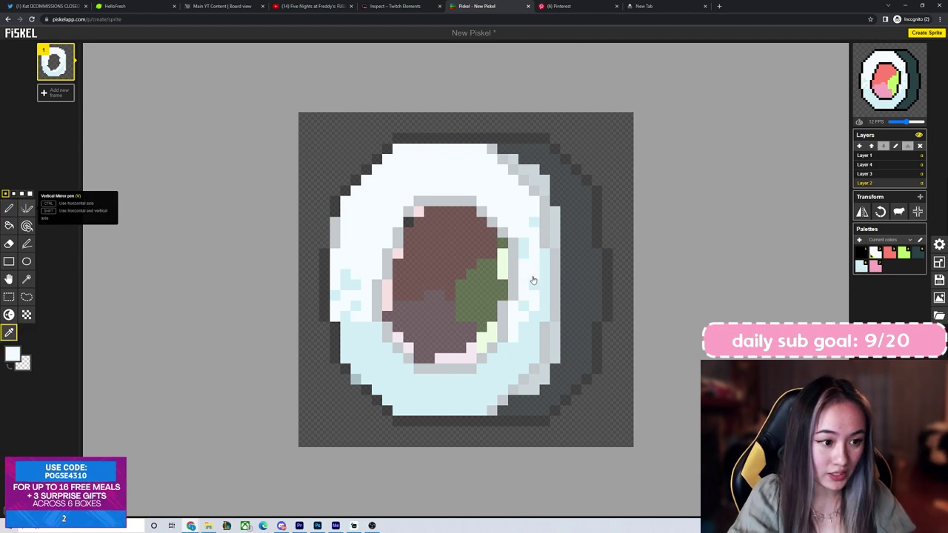
{"action": "left_click", "coordinate": [355, 327]}
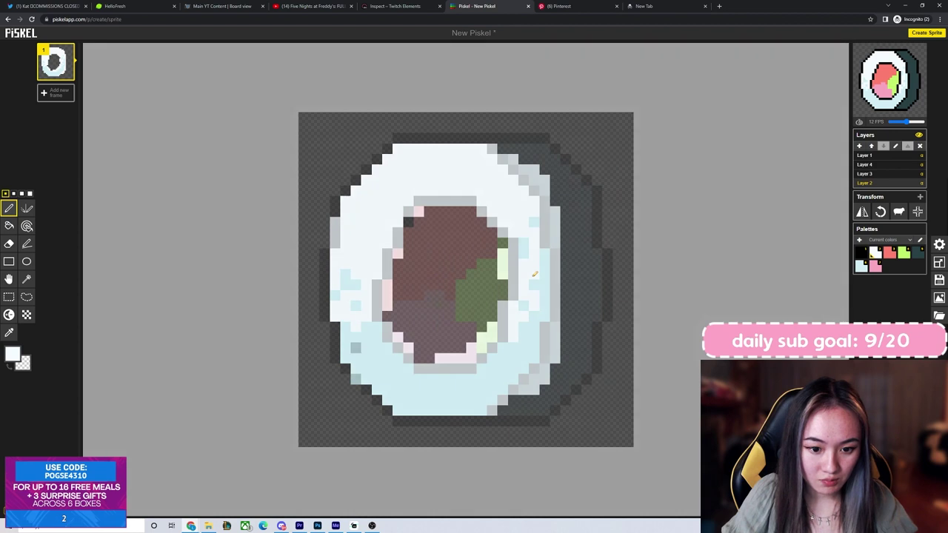
{"action": "left_click", "coordinate": [346, 327]}
{"action": "left_click", "coordinate": [355, 337]}
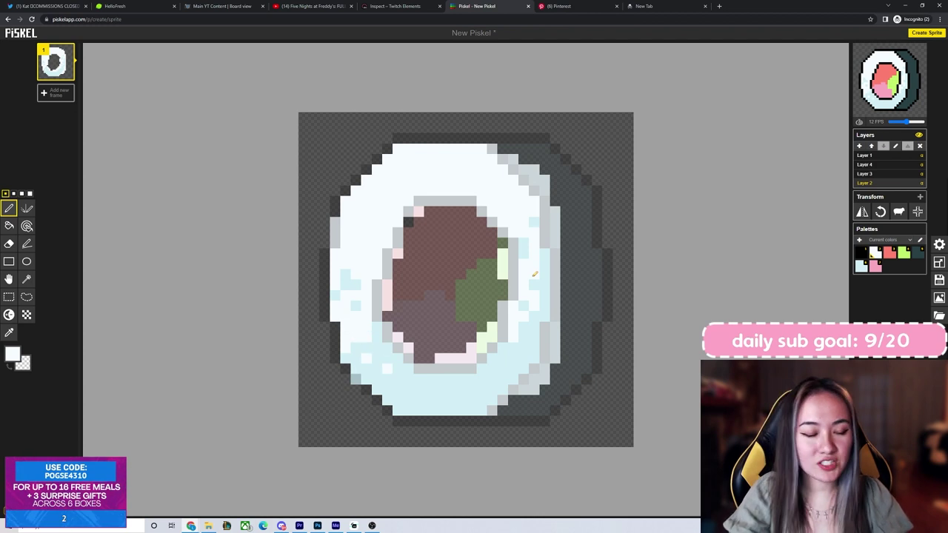
{"action": "left_click", "coordinate": [13, 354]}
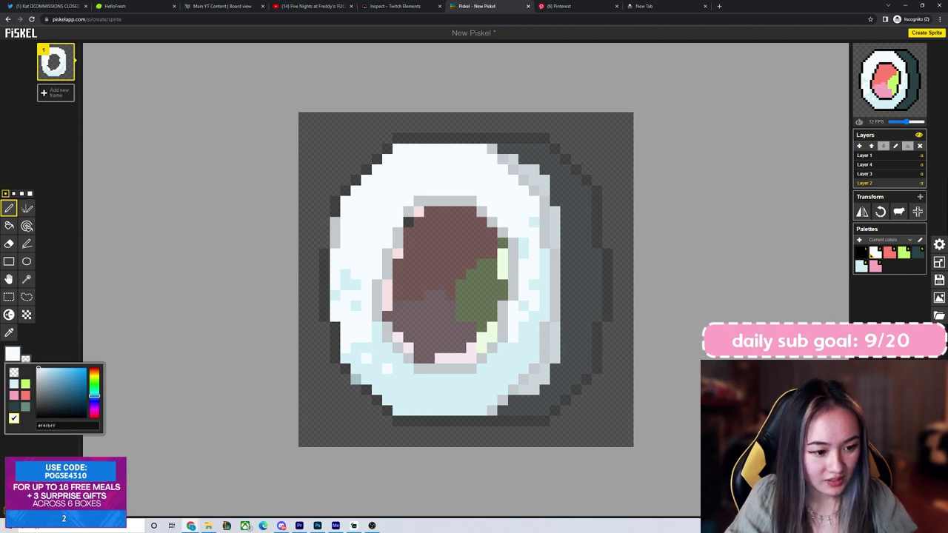
{"action": "left_click", "coordinate": [533, 278]}
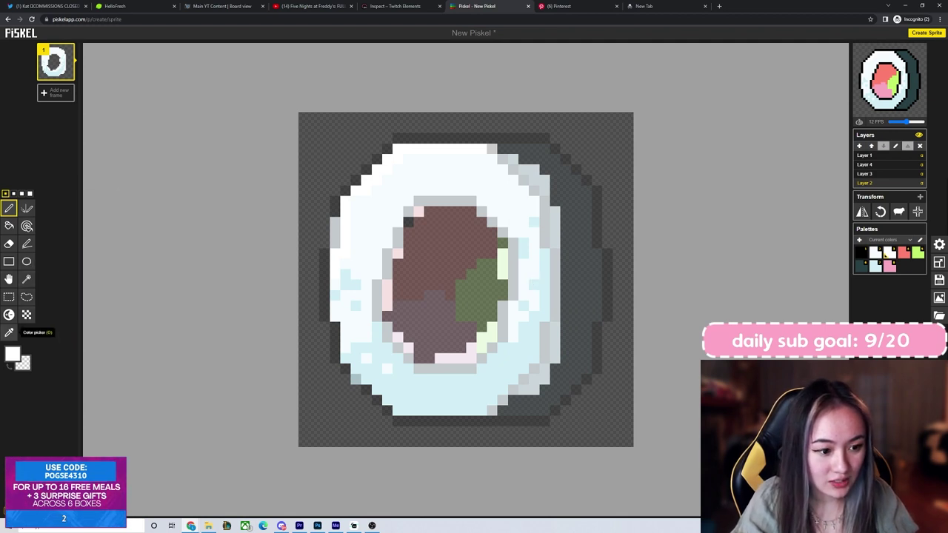
- Mix a pale mint from the ring's sampled pale blue and shade the ring's bottom edge with it
{"action": "key", "text": "o"}
{"action": "left_click", "coordinate": [12, 354]}
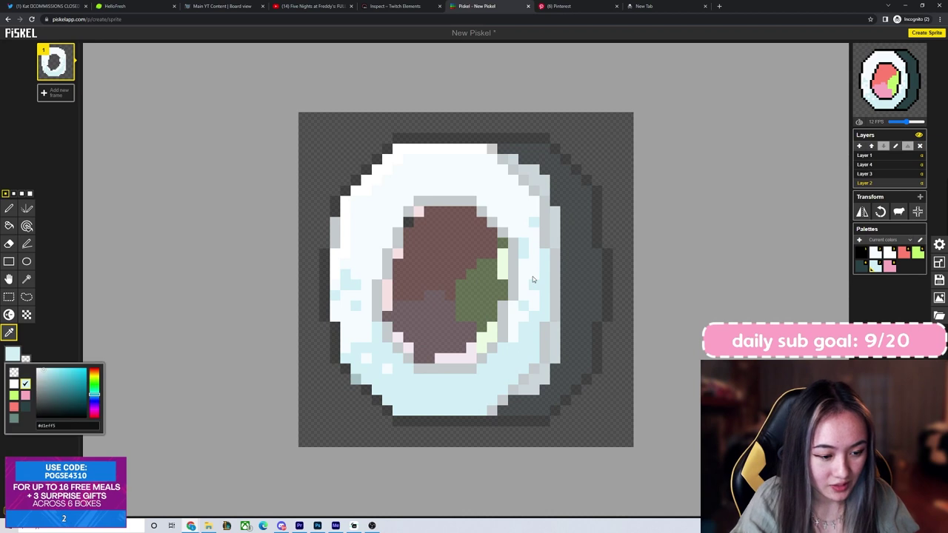
{"action": "left_click", "coordinate": [534, 280]}
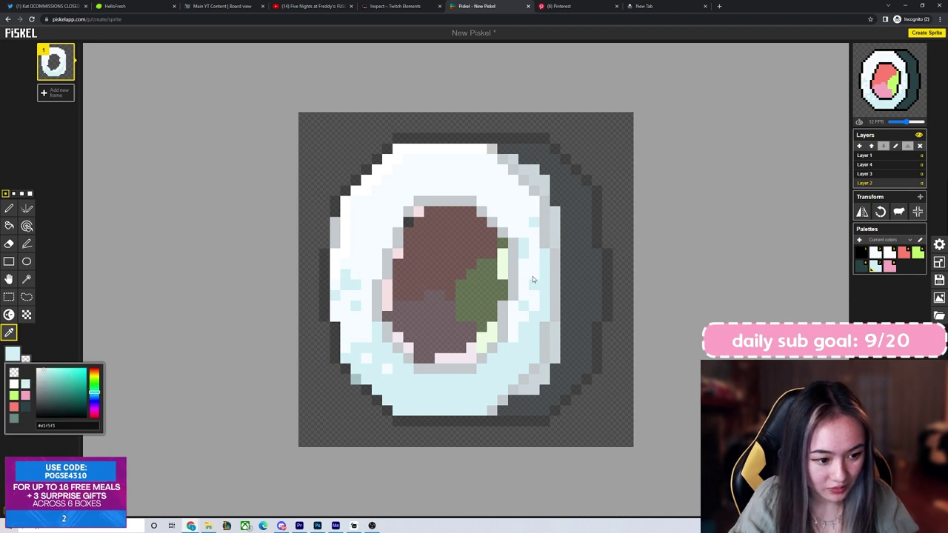
{"action": "key", "text": "p"}
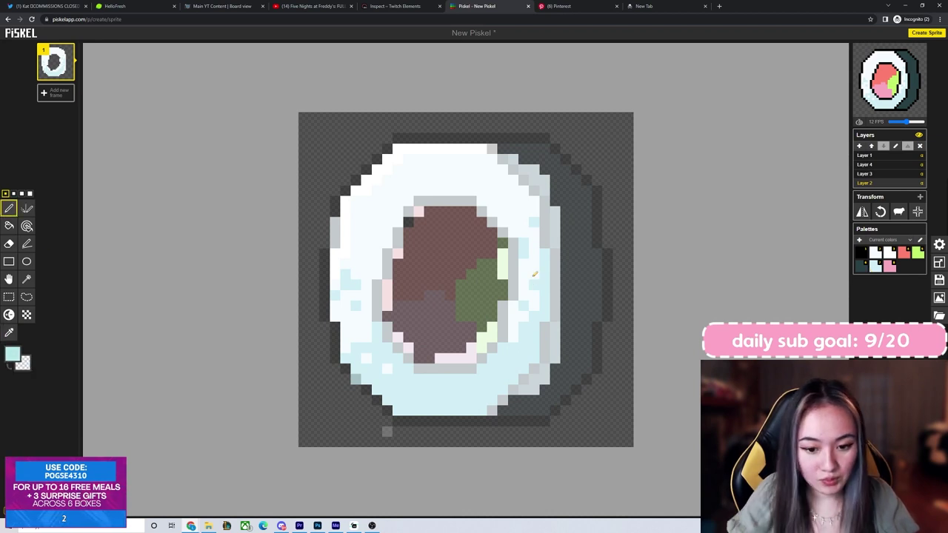
{"action": "mouse_move", "coordinate": [398, 410]}
{"action": "left_mouse_down"}
{"action": "mouse_move", "coordinate": [461, 410]}
{"action": "mouse_move", "coordinate": [472, 400]}
{"action": "left_mouse_up"}
{"action": "key", "text": "ctrl+z"}
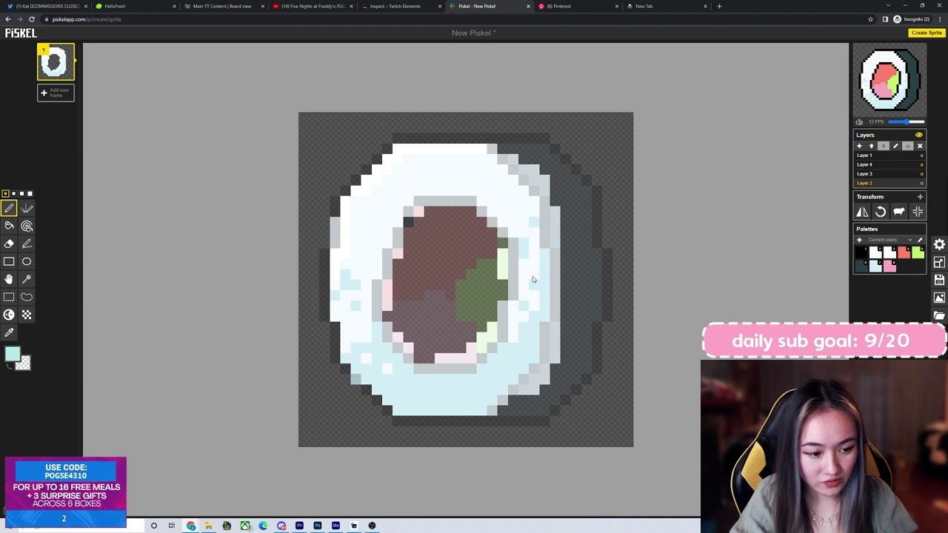
{"action": "left_click", "coordinate": [12, 354]}
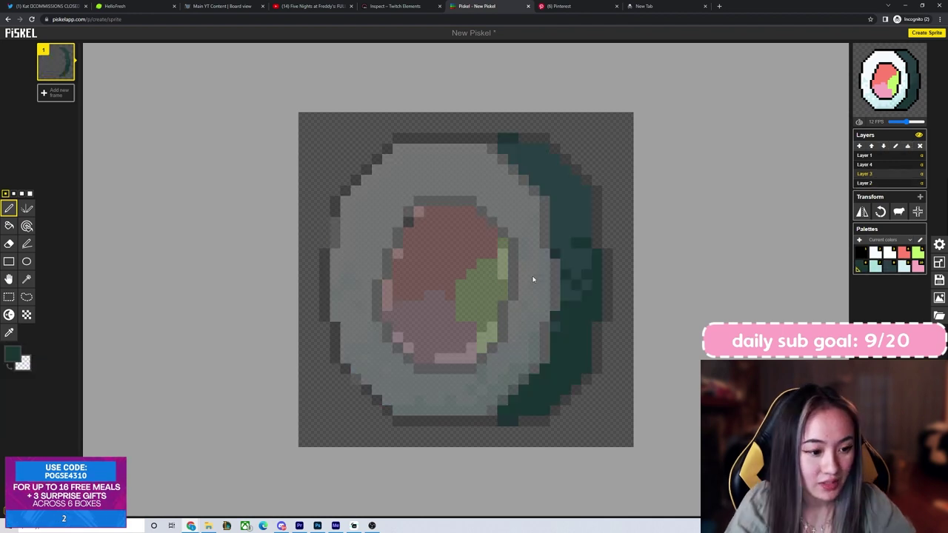
- On Layer 3, shade the lower end of the teal side in a darker green and add a light teal highlight near its upper part
{"action": "left_click", "coordinate": [12, 354]}
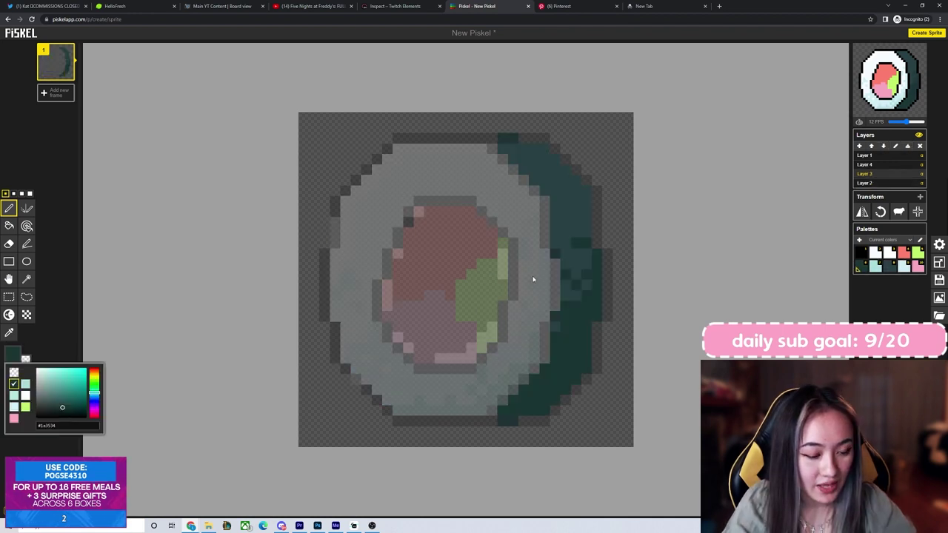
{"action": "left_click", "coordinate": [64, 409]}
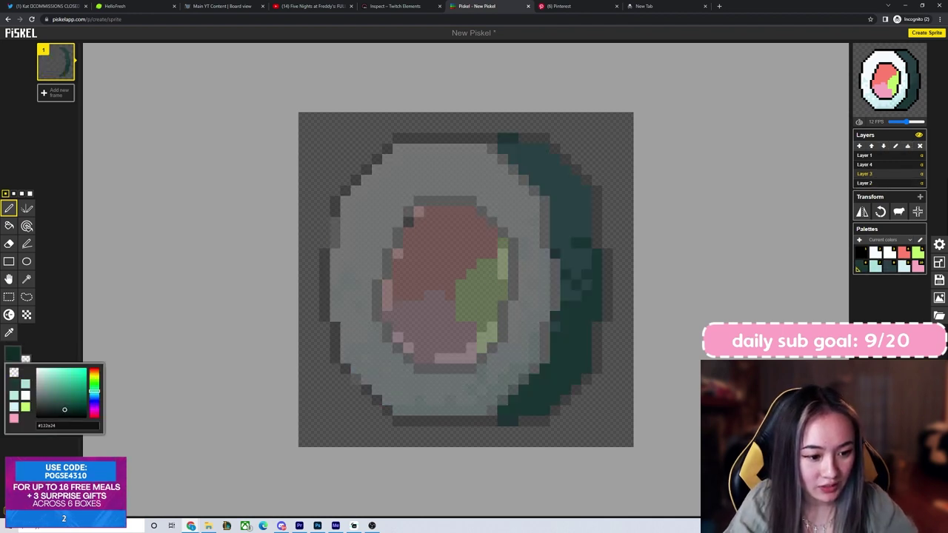
{"action": "left_click", "coordinate": [13, 354]}
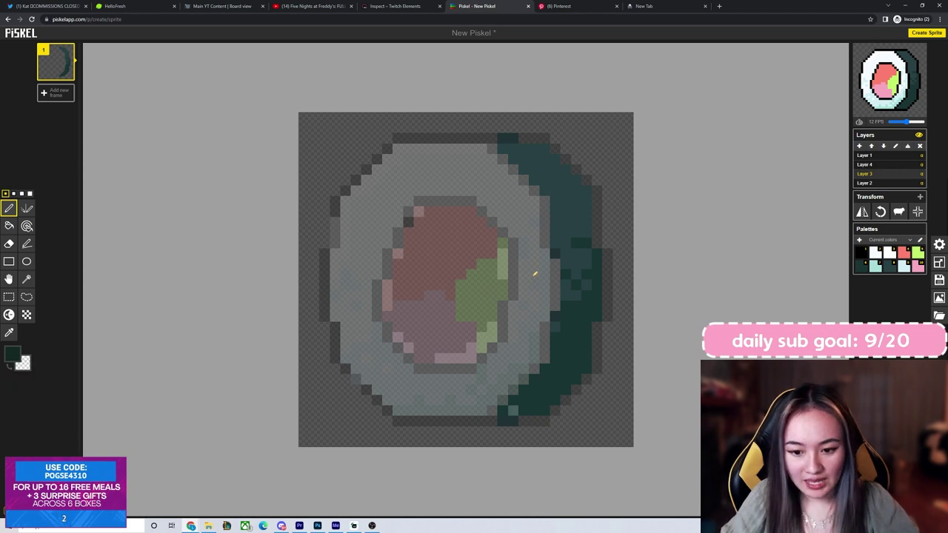
{"action": "mouse_move", "coordinate": [514, 411]}
{"action": "left_mouse_down"}
{"action": "mouse_move", "coordinate": [544, 411]}
{"action": "mouse_move", "coordinate": [545, 400]}
{"action": "mouse_move", "coordinate": [524, 400]}
{"action": "left_mouse_up"}
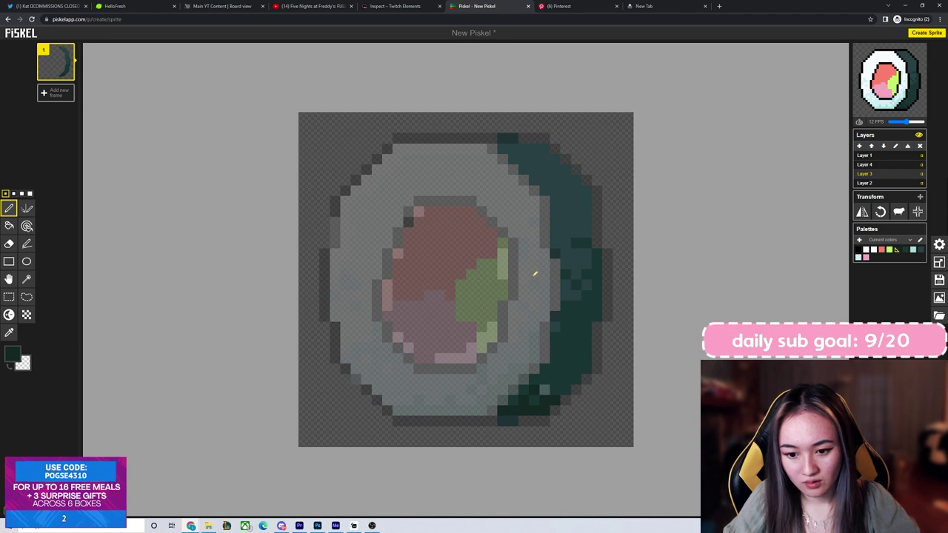
{"action": "left_click_drag", "start_coordinate": [566, 389], "coordinate": [555, 369]}
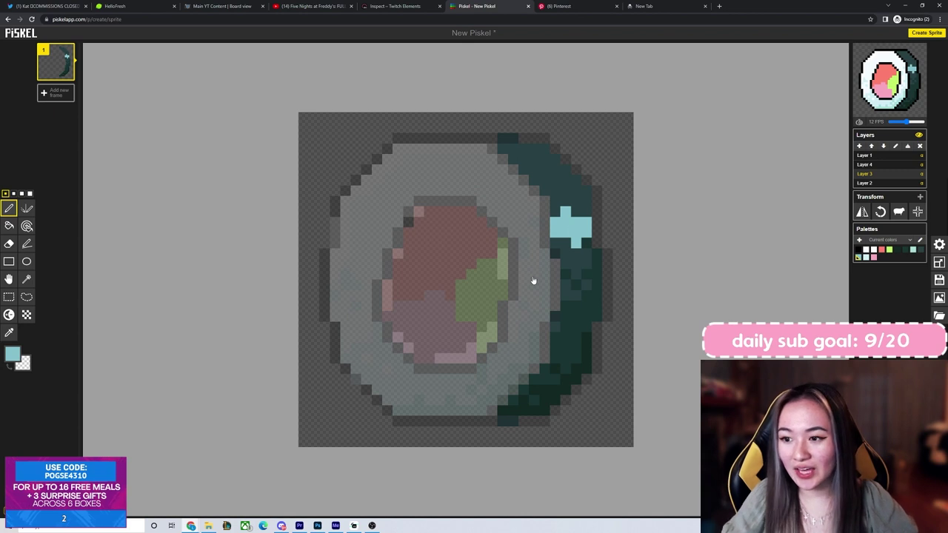
- Select Layer 4, open the sprite preview in a separate window and place it near the canvas
{"action": "key", "text": "alt+Up"}
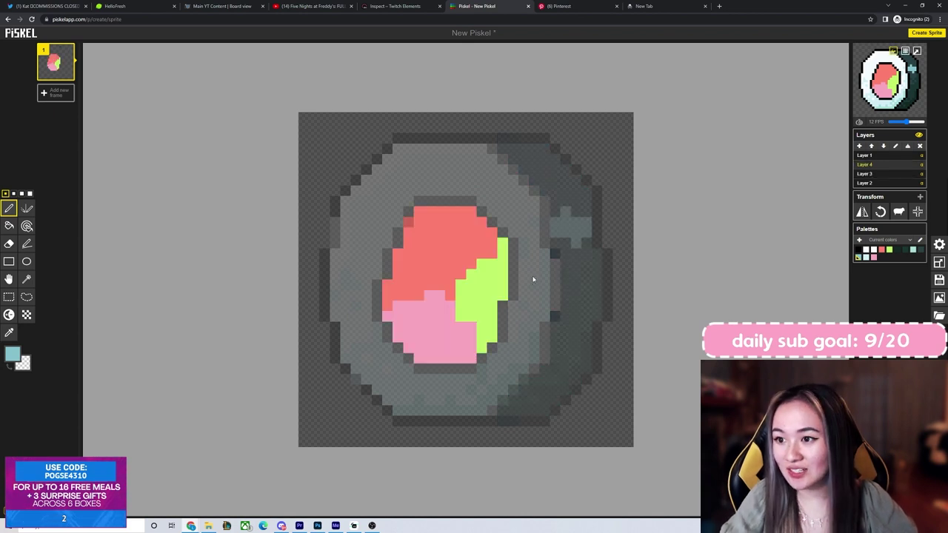
{"action": "left_click", "coordinate": [917, 51]}
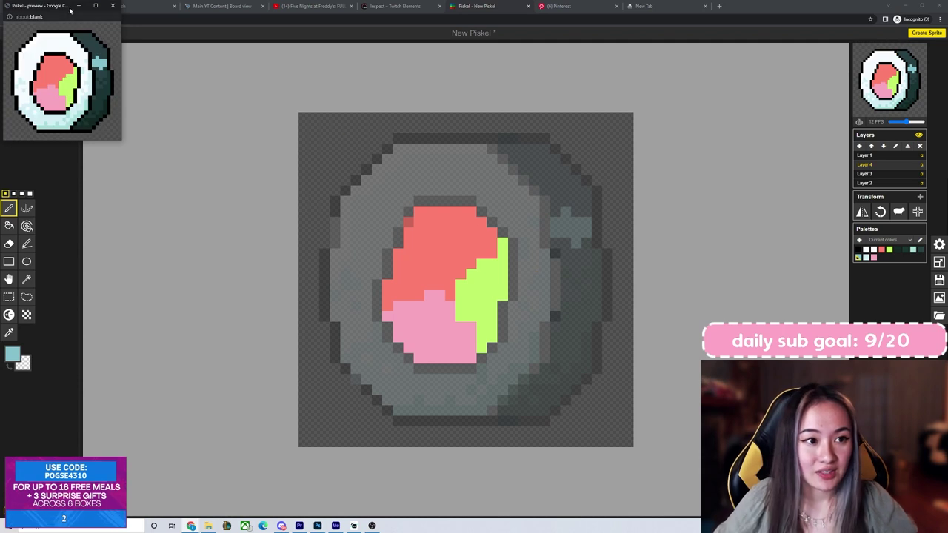
{"action": "left_click_drag", "start_coordinate": [71, 10], "coordinate": [641, 97]}
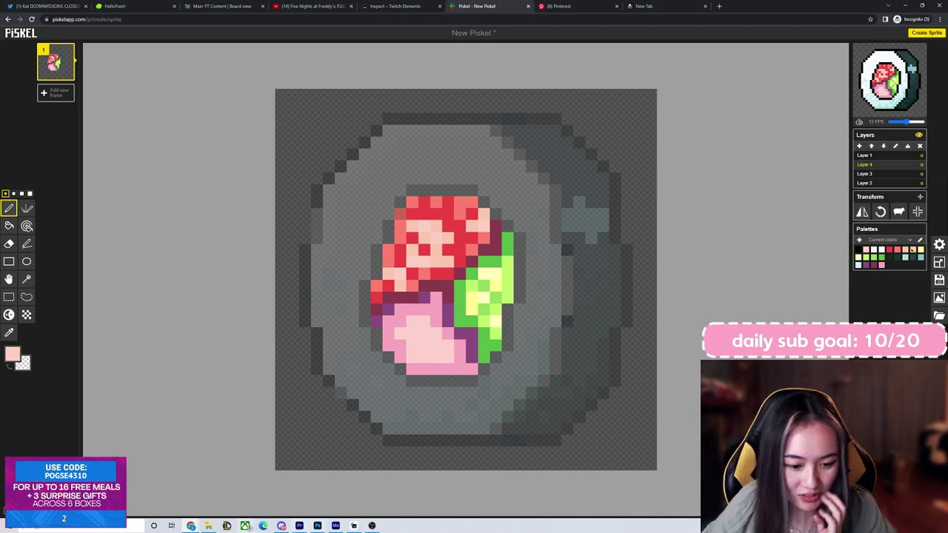
- Bring the preview window back to the front, enlarge it to examine the shaded roll, and close it
{"action": "mouse_move", "coordinate": [195, 529]}
{"action": "left_click", "coordinate": [280, 501]}
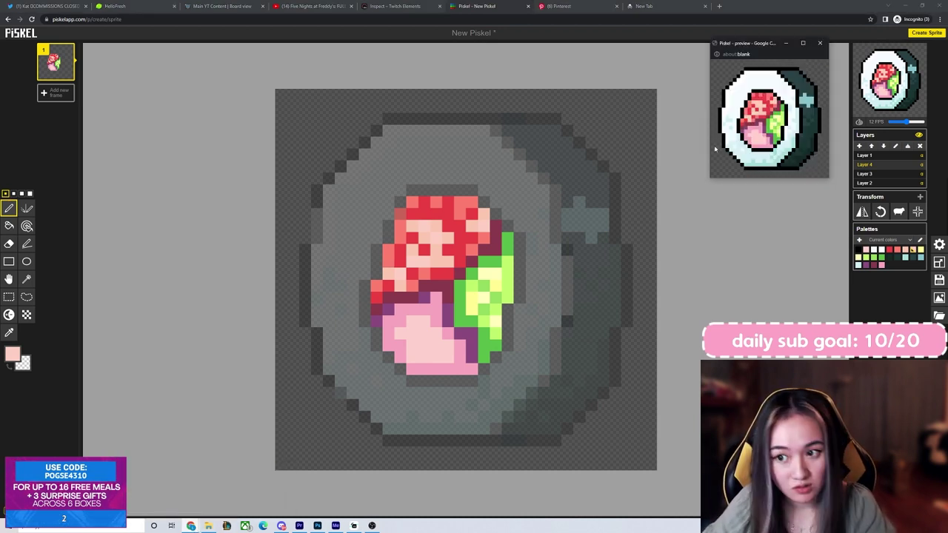
{"action": "left_click_drag", "start_coordinate": [771, 45], "coordinate": [588, 170]}
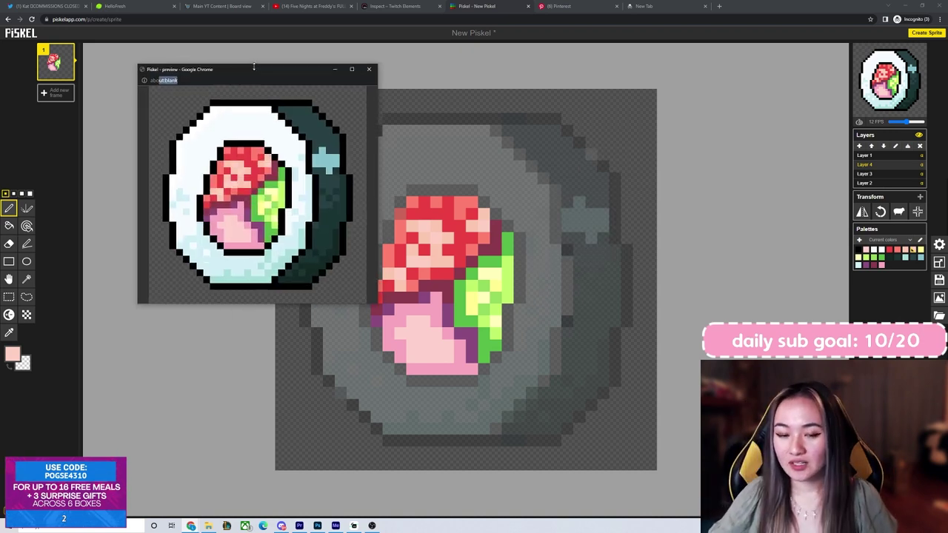
{"action": "left_click_drag", "start_coordinate": [254, 67], "coordinate": [264, 71]}
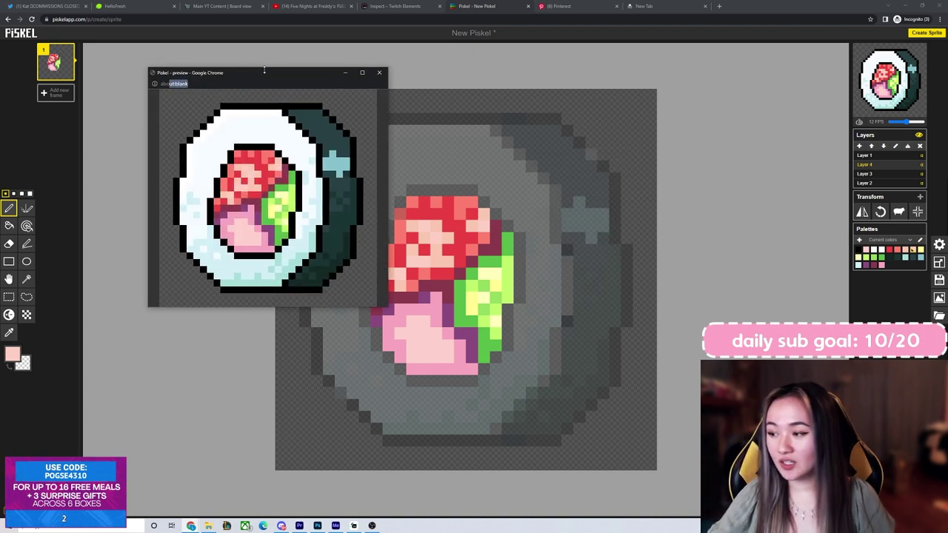
{"action": "left_click", "coordinate": [380, 73]}
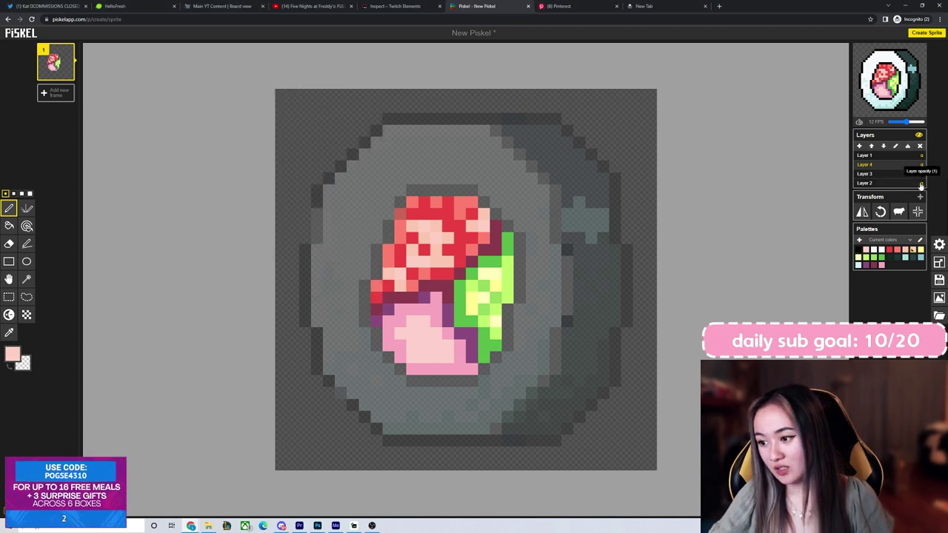
- On Layer 1, mix a dark teal from the sampled black outline, try it on the dividing line's top pixel and darken it
{"action": "left_click", "coordinate": [885, 157]}
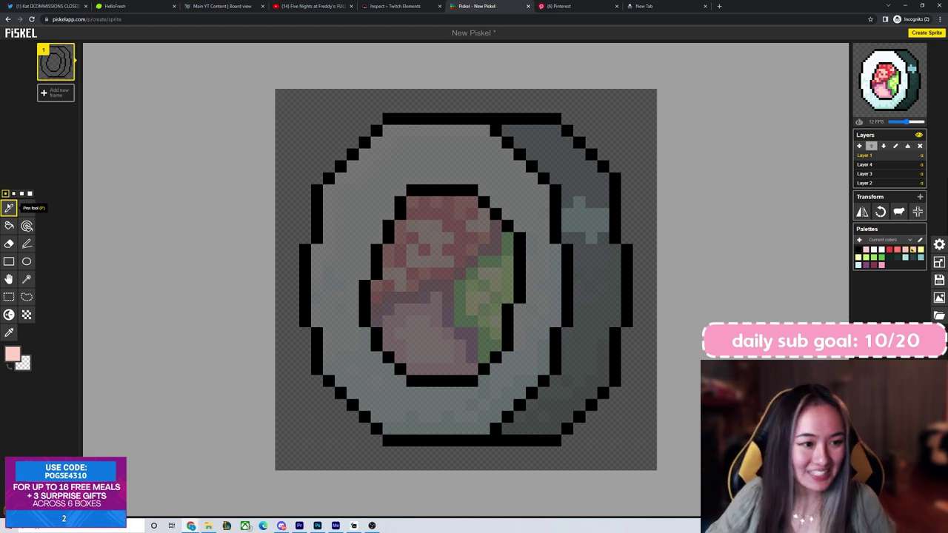
{"action": "left_click", "coordinate": [9, 333]}
{"action": "left_click", "coordinate": [449, 190]}
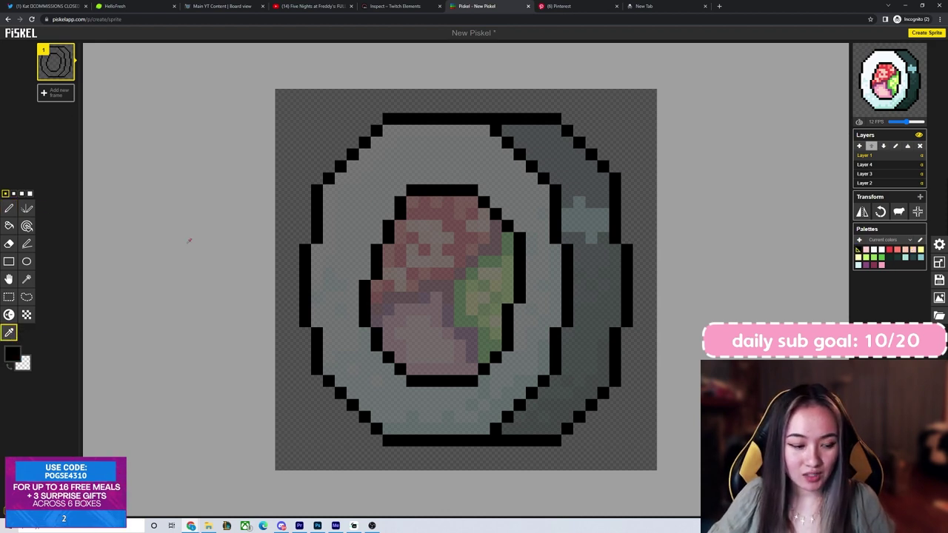
{"action": "left_click", "coordinate": [12, 354]}
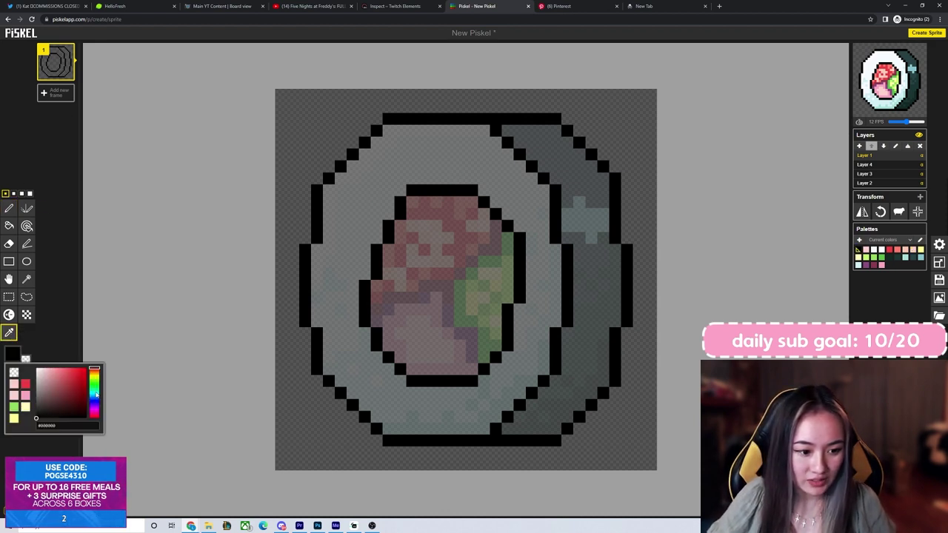
{"action": "left_click", "coordinate": [96, 395]}
{"action": "left_click", "coordinate": [51, 401]}
{"action": "left_click", "coordinate": [5, 212]}
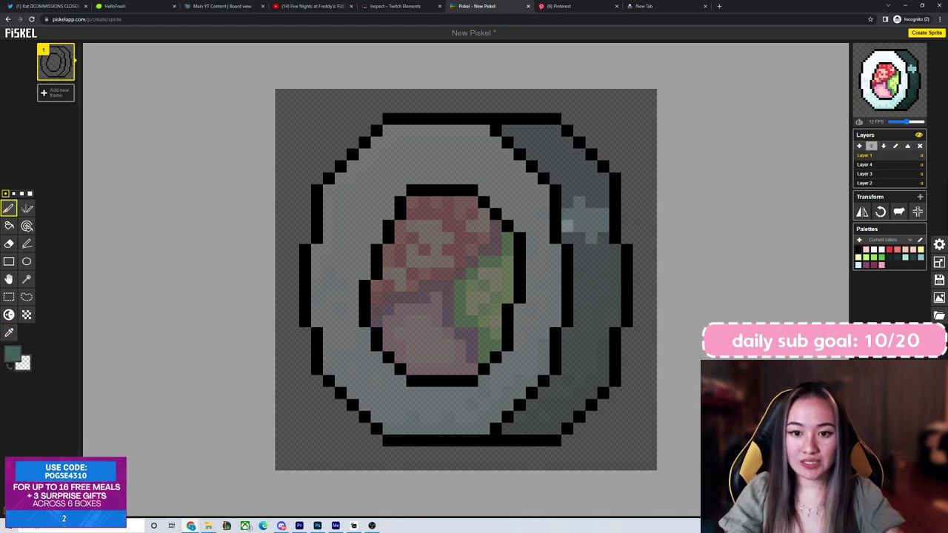
{"action": "left_click", "coordinate": [497, 130]}
{"action": "left_click", "coordinate": [13, 354]}
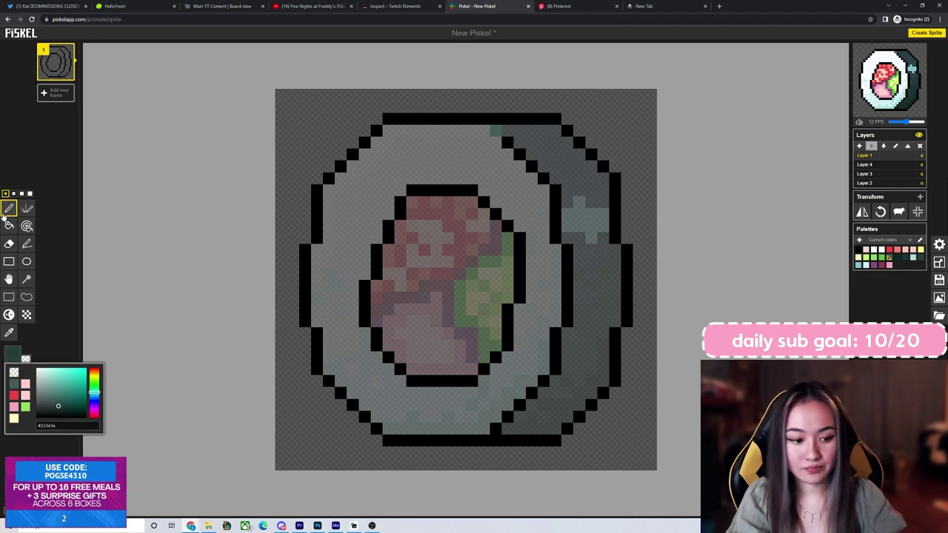
- Recolour the whole line dividing the white ring from the teal side in dark teal, down to the bottom outline
{"action": "left_click", "coordinate": [508, 142]}
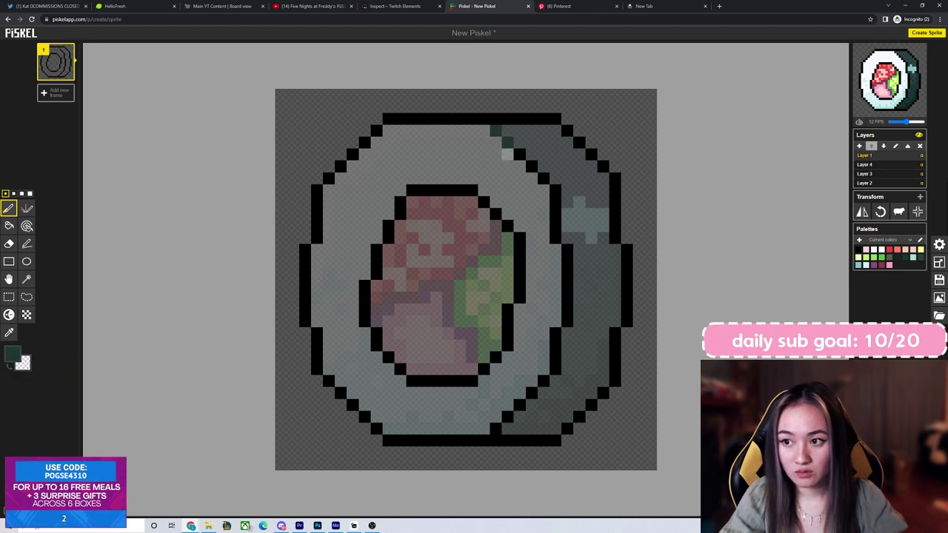
{"action": "left_click", "coordinate": [519, 154]}
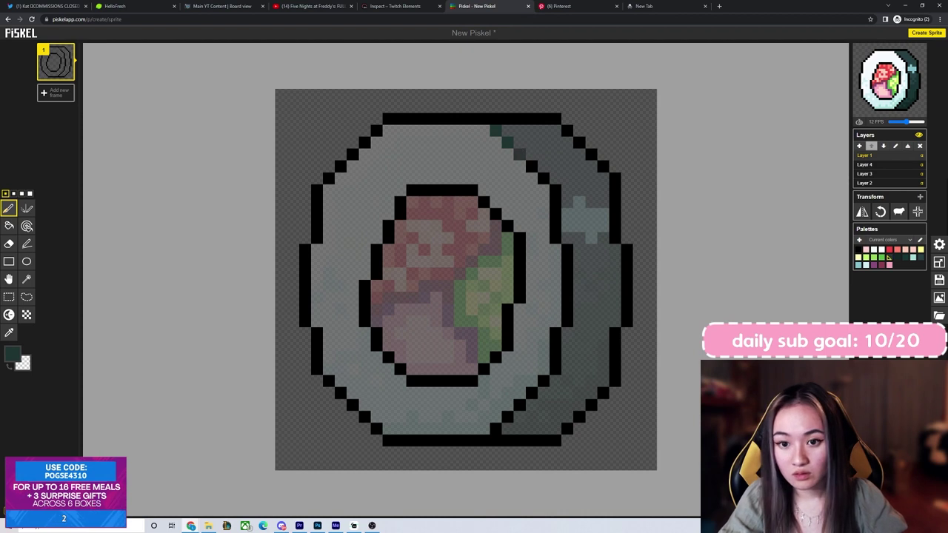
{"action": "left_click", "coordinate": [532, 166]}
{"action": "left_click", "coordinate": [544, 177]}
{"action": "mouse_move", "coordinate": [556, 190]}
{"action": "left_mouse_down"}
{"action": "mouse_move", "coordinate": [556, 238]}
{"action": "mouse_move", "coordinate": [579, 261]}
{"action": "mouse_move", "coordinate": [567, 249]}
{"action": "mouse_move", "coordinate": [567, 334]}
{"action": "mouse_move", "coordinate": [555, 334]}
{"action": "mouse_move", "coordinate": [556, 370]}
{"action": "left_mouse_up"}
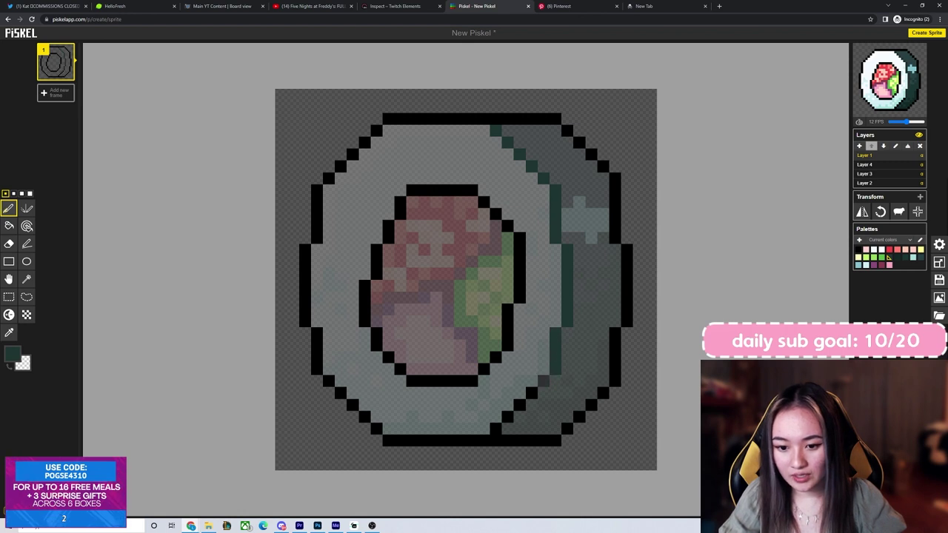
{"action": "left_click", "coordinate": [532, 392]}
{"action": "left_click", "coordinate": [520, 404]}
{"action": "left_click", "coordinate": [509, 416]}
{"action": "left_click", "coordinate": [496, 428]}
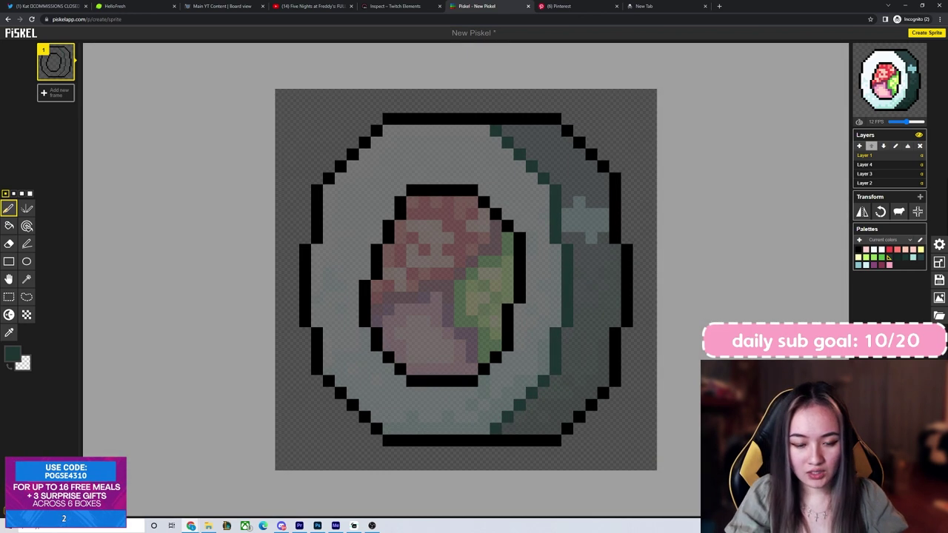
- Mix a dark plum and recolour the entire black outline around the roll's filling with it
{"action": "left_click", "coordinate": [12, 357]}
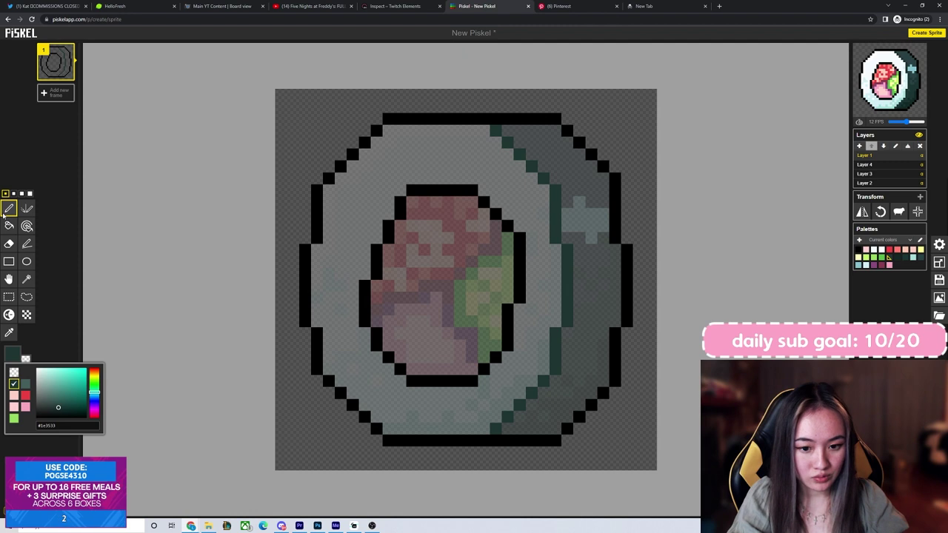
{"action": "left_click_drag", "start_coordinate": [94, 404], "coordinate": [94, 413]}
{"action": "left_click", "coordinate": [53, 402]}
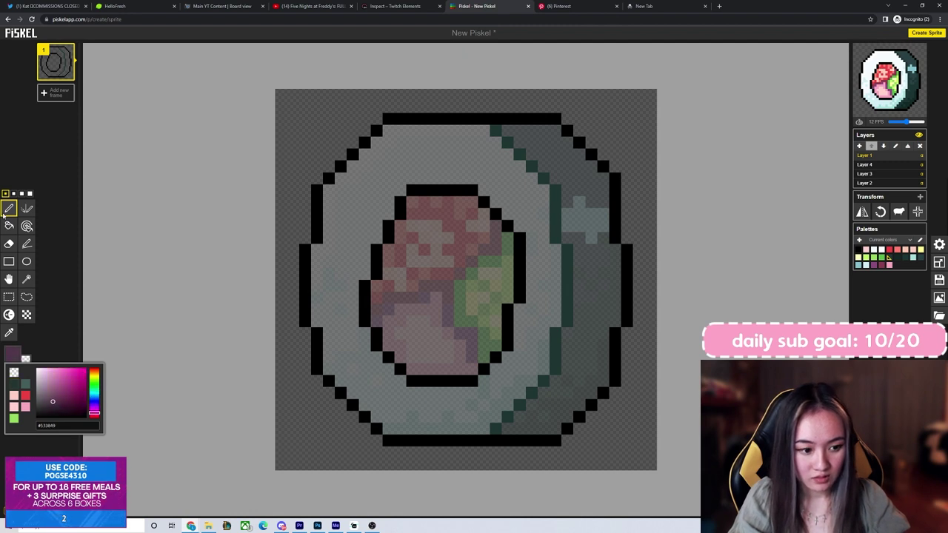
{"action": "left_click_drag", "start_coordinate": [365, 285], "coordinate": [364, 309]}
{"action": "left_click", "coordinate": [364, 321]}
{"action": "left_click_drag", "start_coordinate": [377, 275], "coordinate": [388, 226]}
{"action": "left_click", "coordinate": [401, 202]}
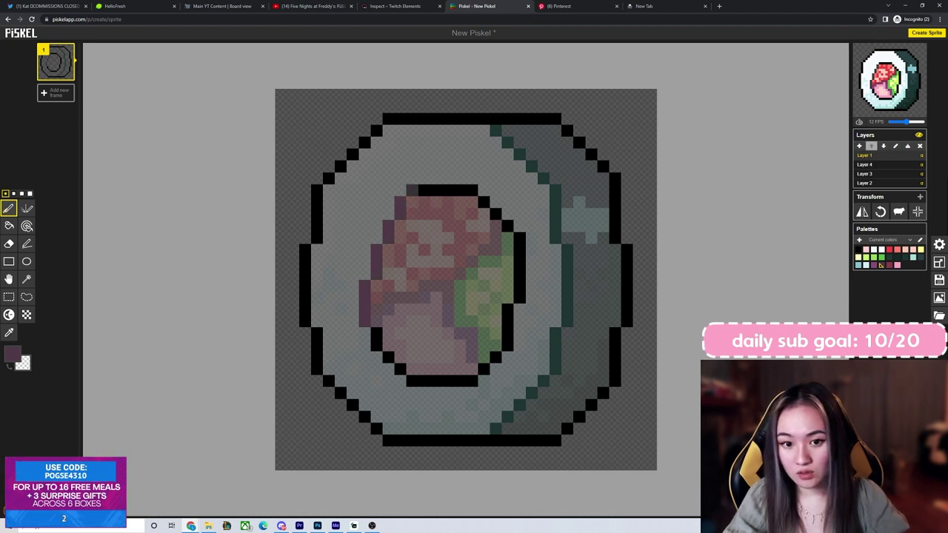
{"action": "mouse_move", "coordinate": [412, 191]}
{"action": "left_mouse_down"}
{"action": "mouse_move", "coordinate": [471, 190]}
{"action": "mouse_move", "coordinate": [519, 238]}
{"action": "mouse_move", "coordinate": [519, 297]}
{"action": "mouse_move", "coordinate": [483, 369]}
{"action": "left_mouse_up"}
{"action": "left_click", "coordinate": [412, 381]}
{"action": "mouse_move", "coordinate": [424, 381]}
{"action": "left_mouse_down"}
{"action": "mouse_move", "coordinate": [472, 382]}
{"action": "mouse_move", "coordinate": [401, 370]}
{"action": "mouse_move", "coordinate": [376, 346]}
{"action": "left_mouse_up"}
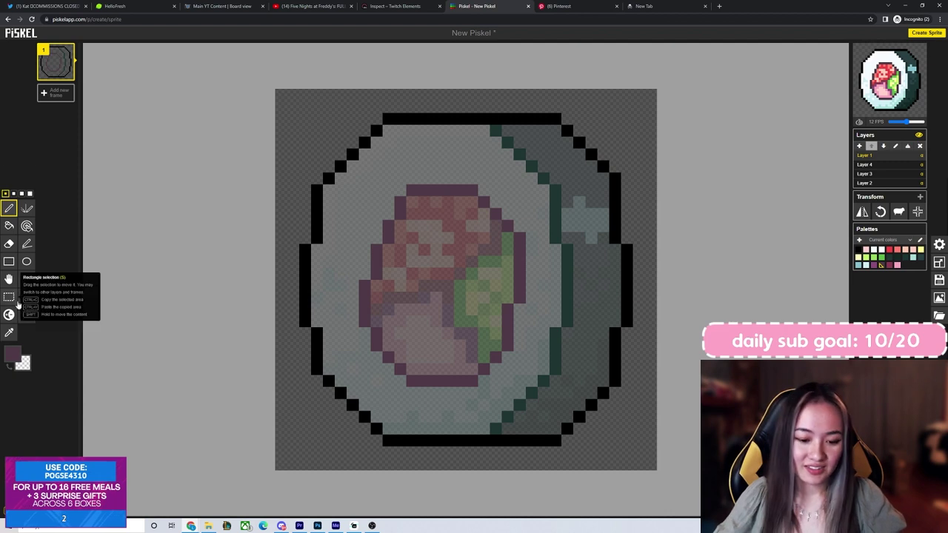
- Open the sprite preview in a separate window, enlarge it over the canvas to examine the recoloured outlines, and minimize it
{"action": "left_click", "coordinate": [192, 526]}
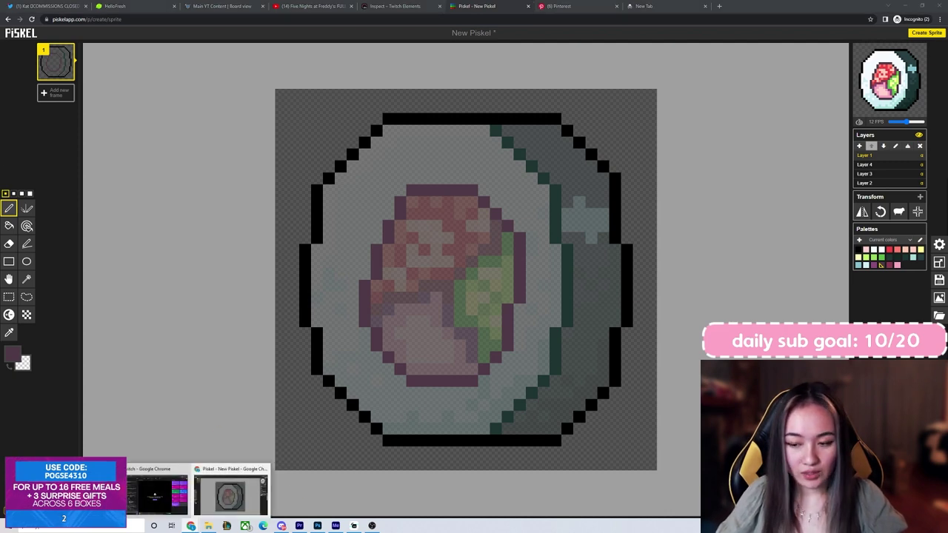
{"action": "left_click", "coordinate": [230, 495]}
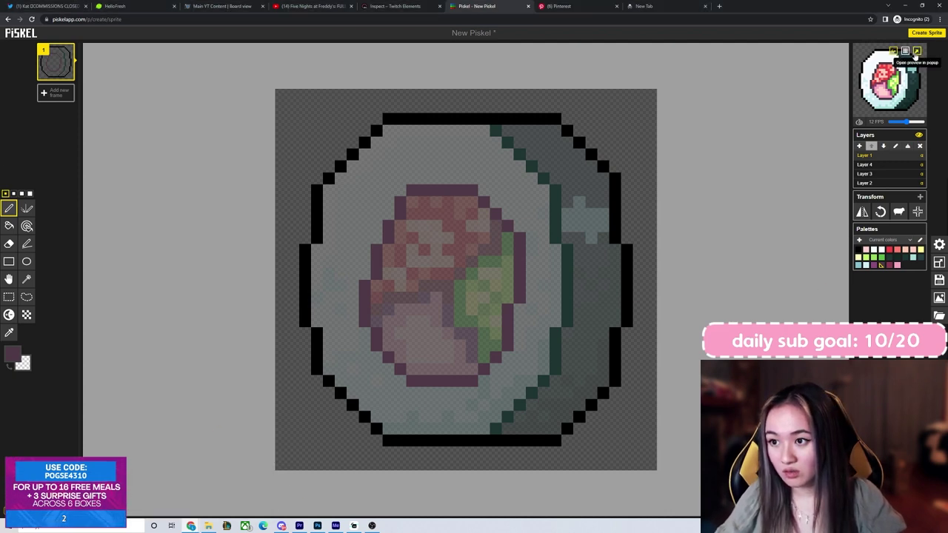
{"action": "left_click", "coordinate": [916, 57]}
{"action": "left_click_drag", "start_coordinate": [56, 14], "coordinate": [503, 118]}
{"action": "left_click_drag", "start_coordinate": [566, 248], "coordinate": [712, 390]}
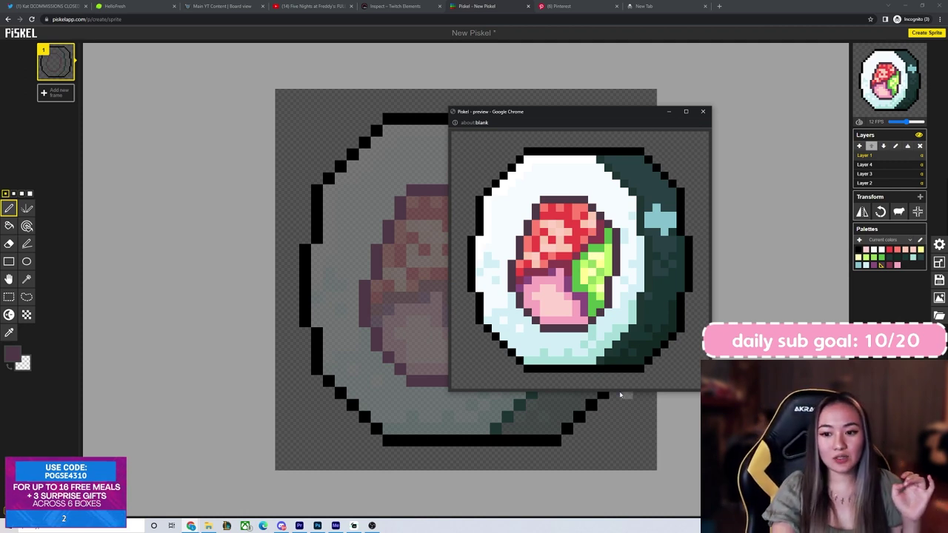
{"action": "left_click", "coordinate": [670, 111]}
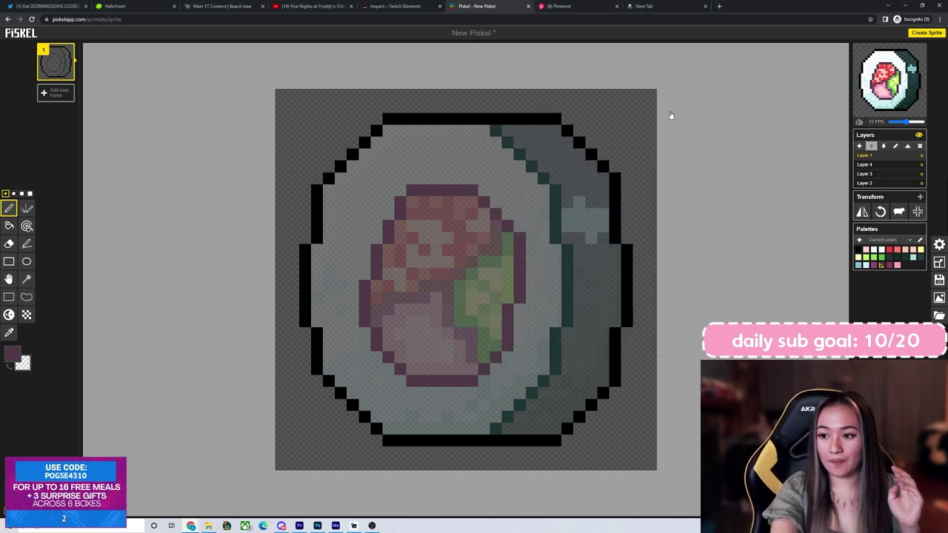
- Select Layer 3 and mix a darker mid teal from the sampled light teal highlight for the pen
{"action": "left_click", "coordinate": [871, 174]}
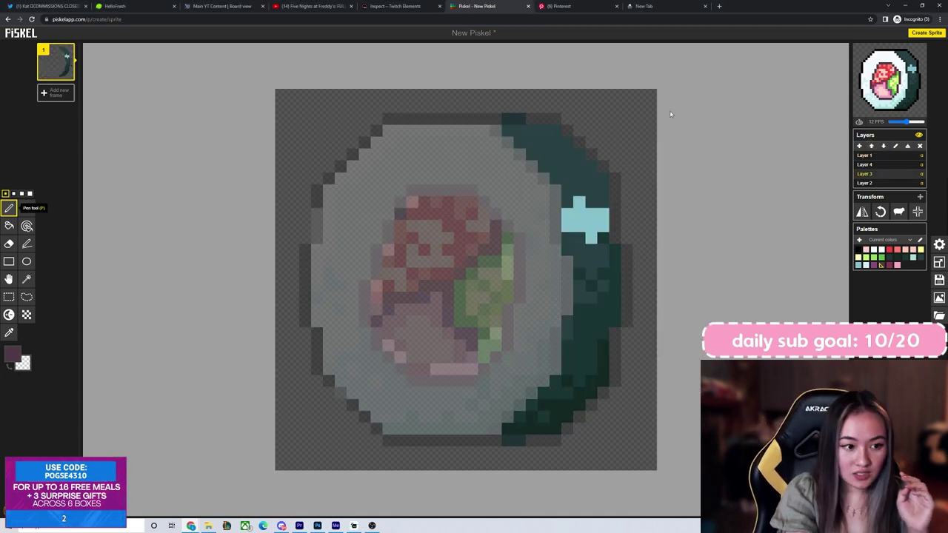
{"action": "key", "text": "o"}
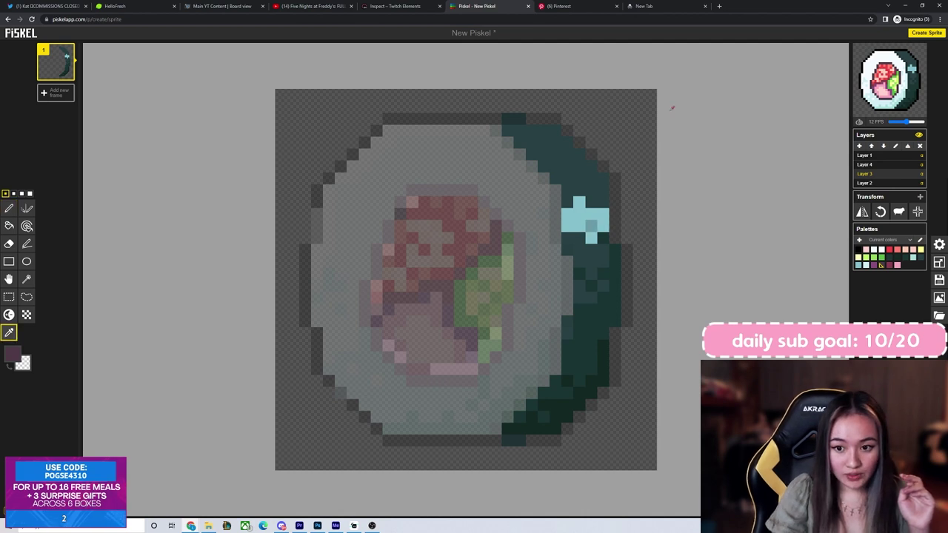
{"action": "left_click", "coordinate": [591, 225]}
{"action": "left_click", "coordinate": [8, 208]}
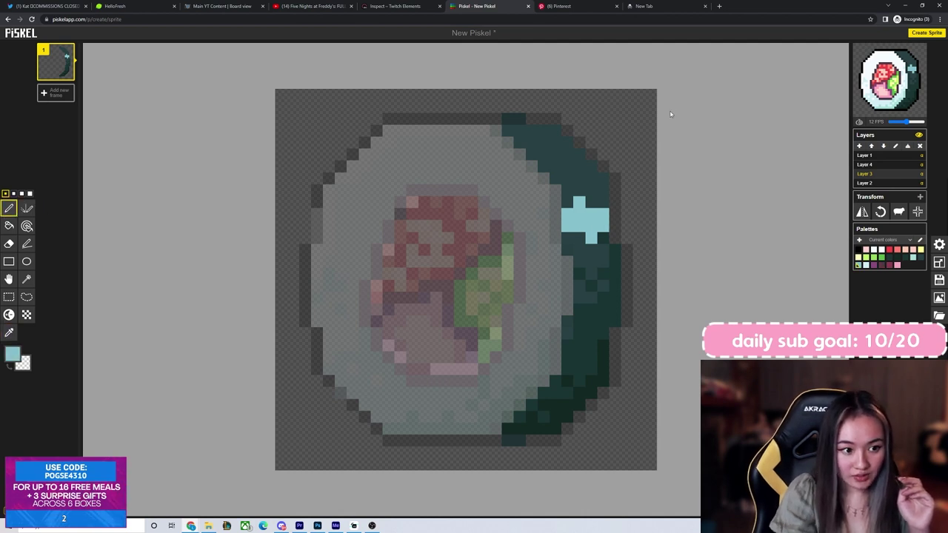
{"action": "left_click", "coordinate": [12, 354]}
{"action": "left_click", "coordinate": [60, 387]}
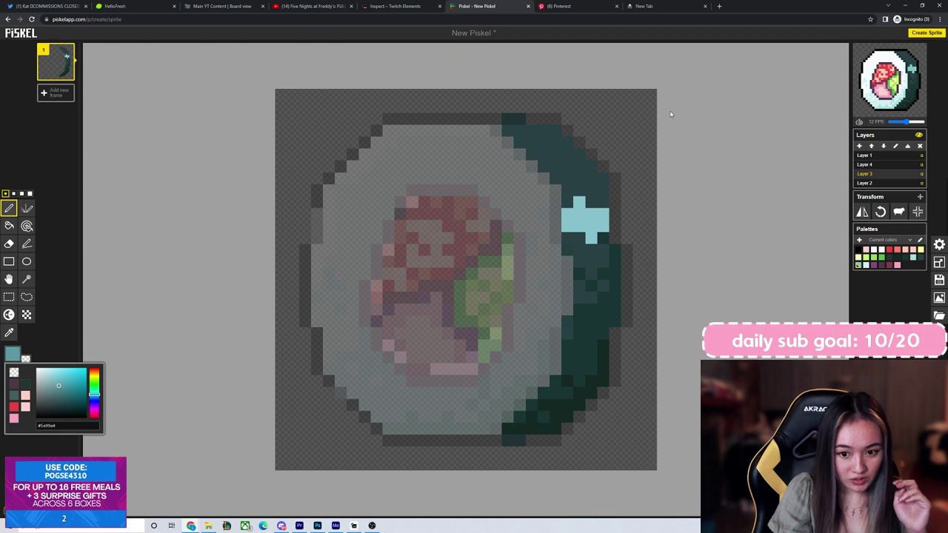
{"action": "left_click", "coordinate": [6, 195]}
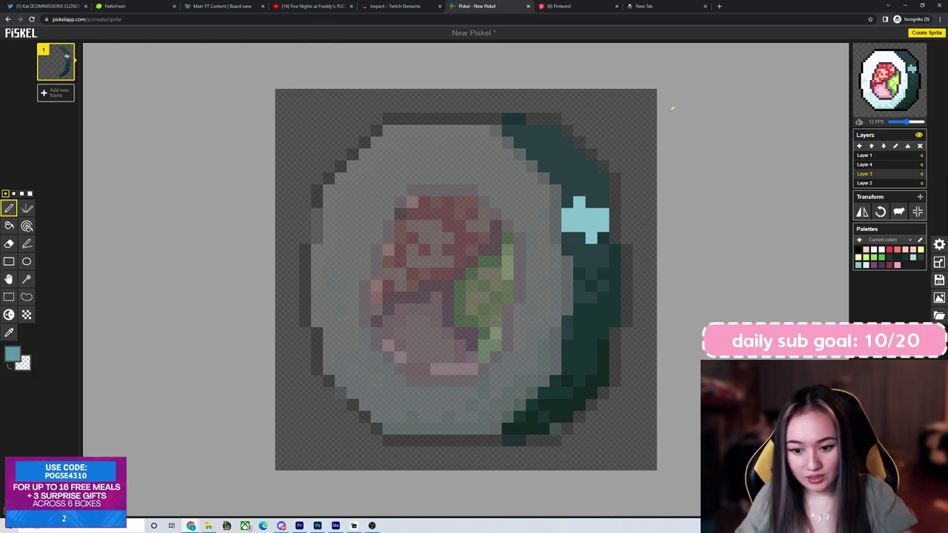
- Draw a mid-teal rim highlight along the teal side's lower outer edge, with one-pixel gaps near both ends, undoing the stray pixel
{"action": "left_click", "coordinate": [555, 429]}
{"action": "left_click", "coordinate": [568, 417]}
{"action": "left_click", "coordinate": [579, 405]}
{"action": "left_click", "coordinate": [591, 394]}
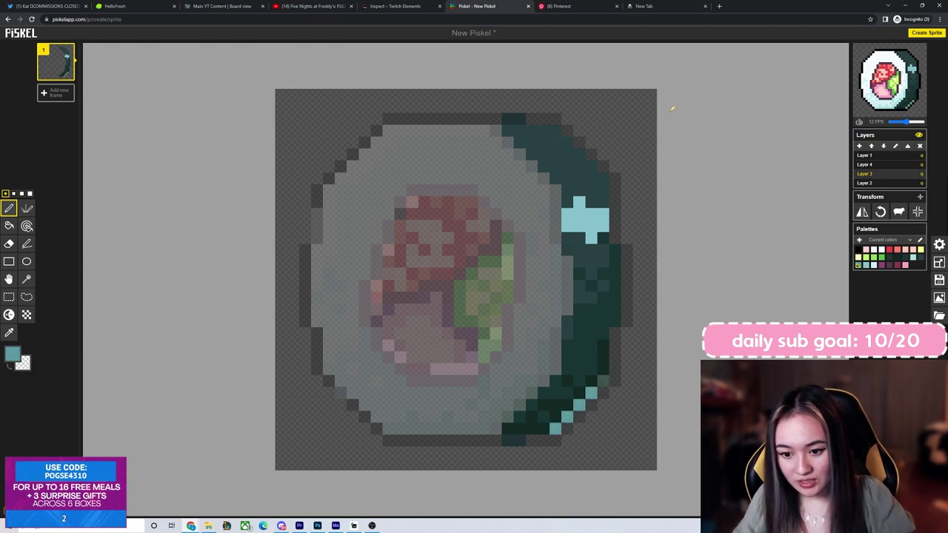
{"action": "left_click", "coordinate": [603, 381]}
{"action": "left_click_drag", "start_coordinate": [603, 369], "coordinate": [603, 333]}
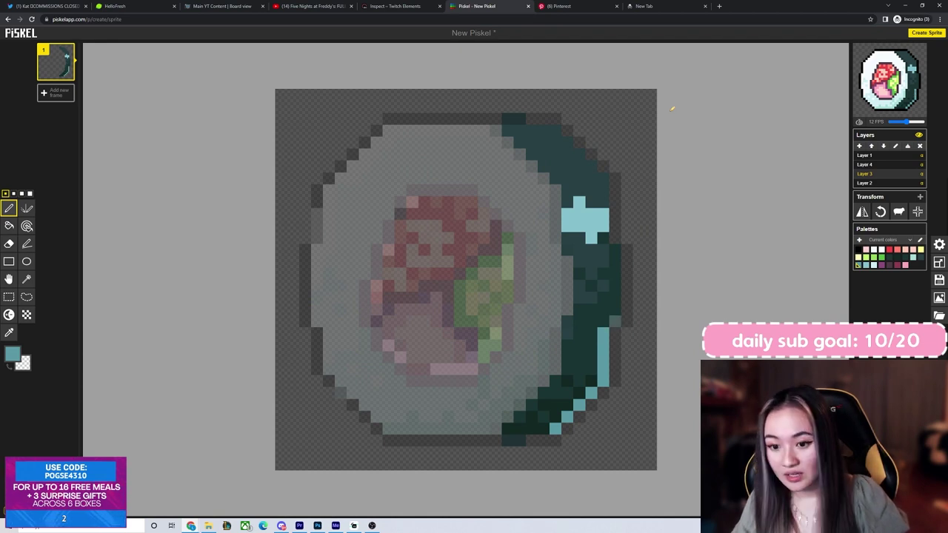
{"action": "left_click_drag", "start_coordinate": [614, 322], "coordinate": [615, 286]}
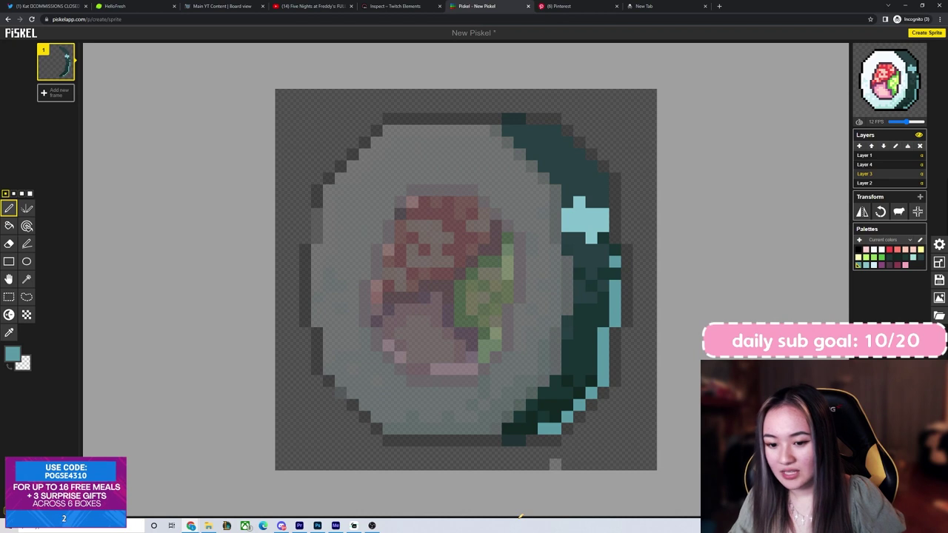
{"action": "key", "text": "ctrl+z"}
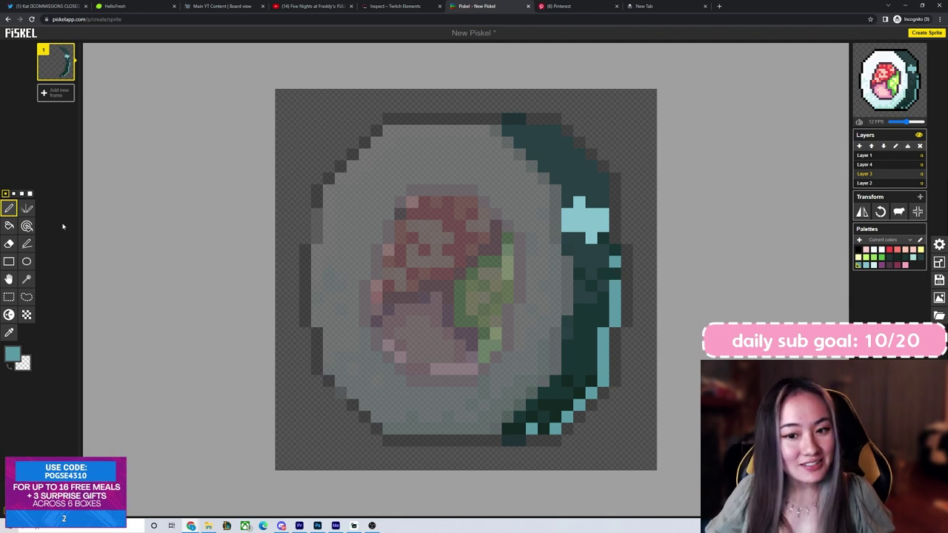
- Bring the preview window back over the canvas to examine the rim highlight, and close it
{"action": "mouse_move", "coordinate": [197, 528]}
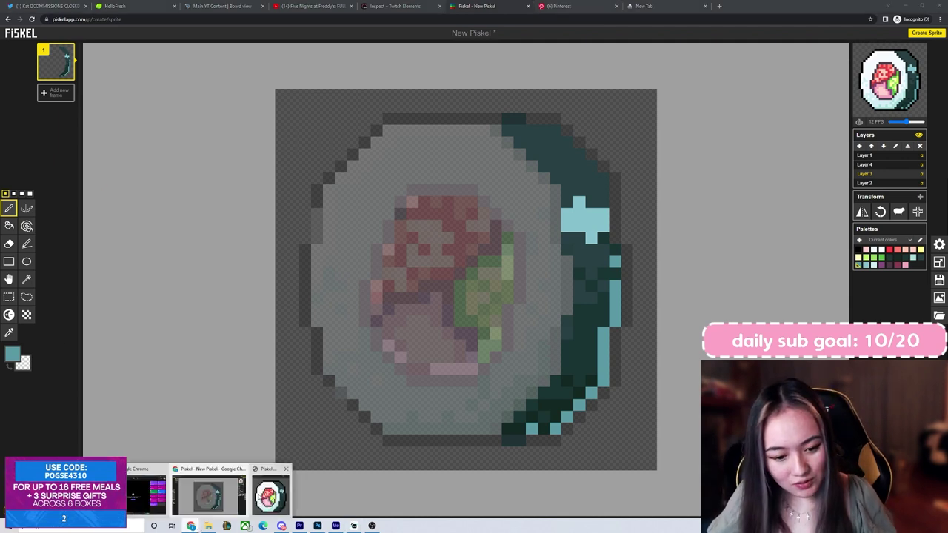
{"action": "left_click", "coordinate": [270, 495]}
{"action": "left_click_drag", "start_coordinate": [584, 118], "coordinate": [475, 108]}
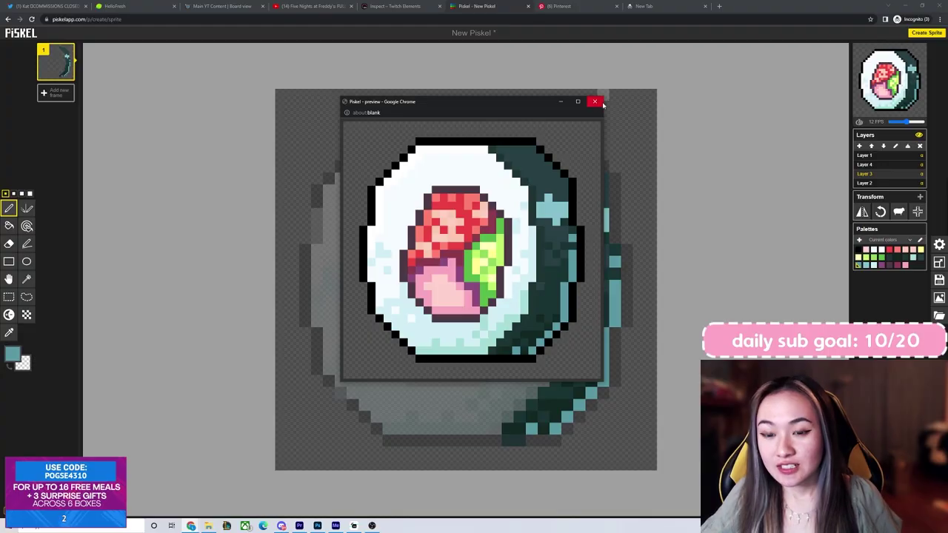
{"action": "left_click", "coordinate": [598, 101]}
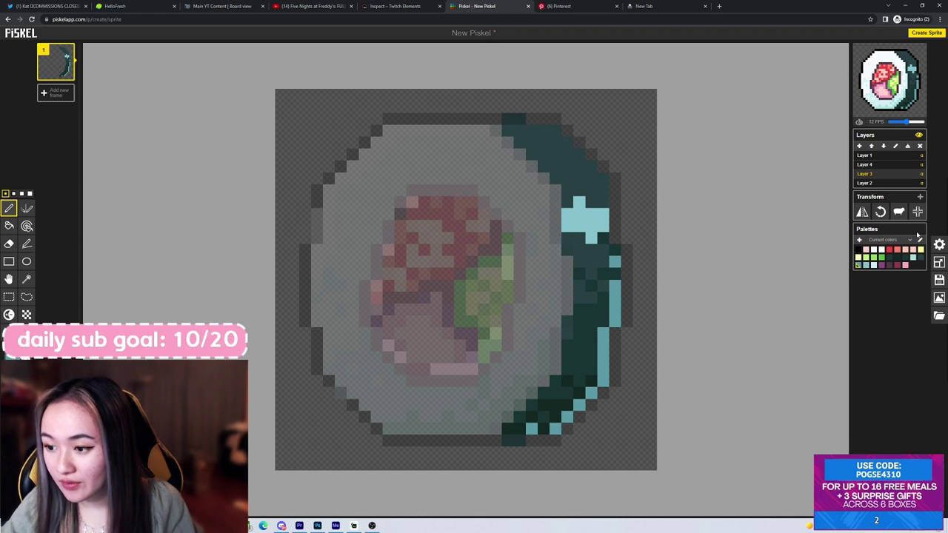
- Export the sprite as a PNG spritesheet file at 1.0x scale and 32 x 32 resolution
{"action": "left_click", "coordinate": [940, 296]}
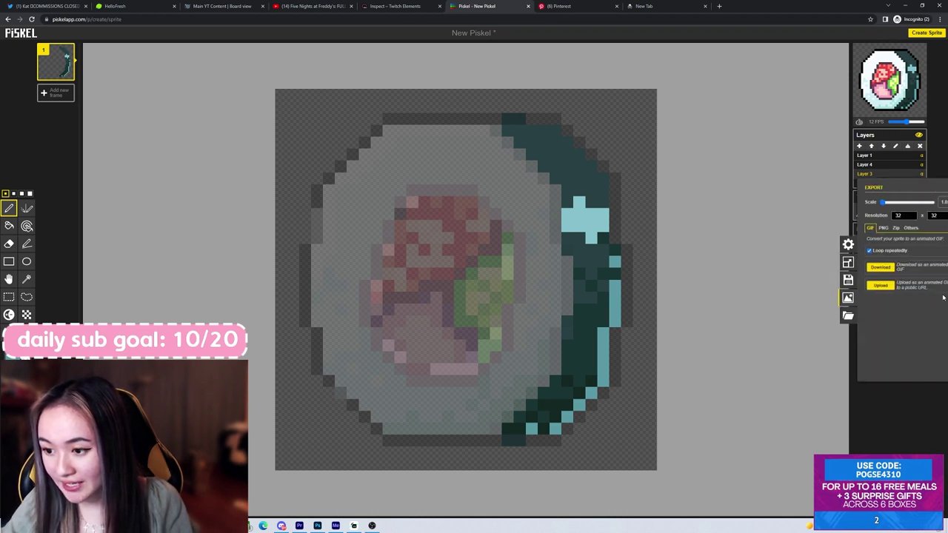
{"action": "left_click", "coordinate": [872, 227]}
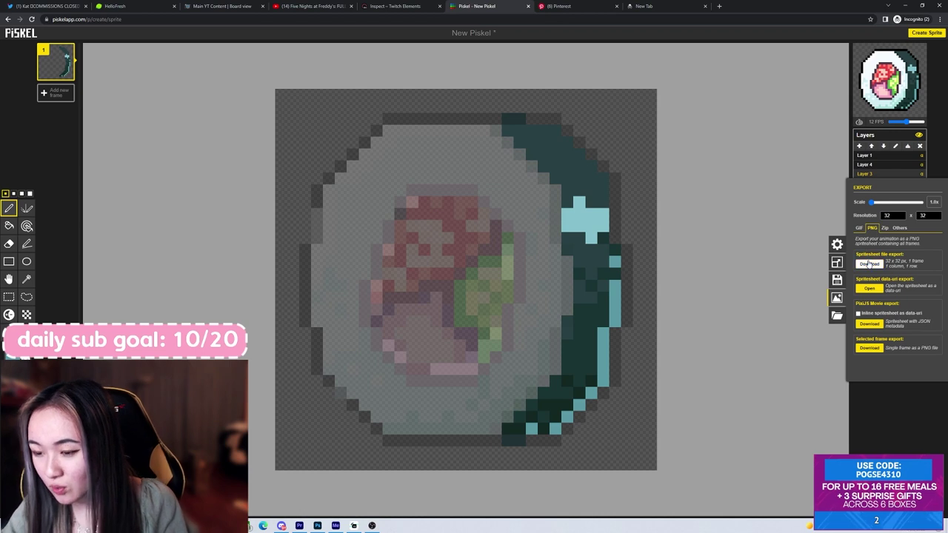
{"action": "left_click", "coordinate": [870, 264]}
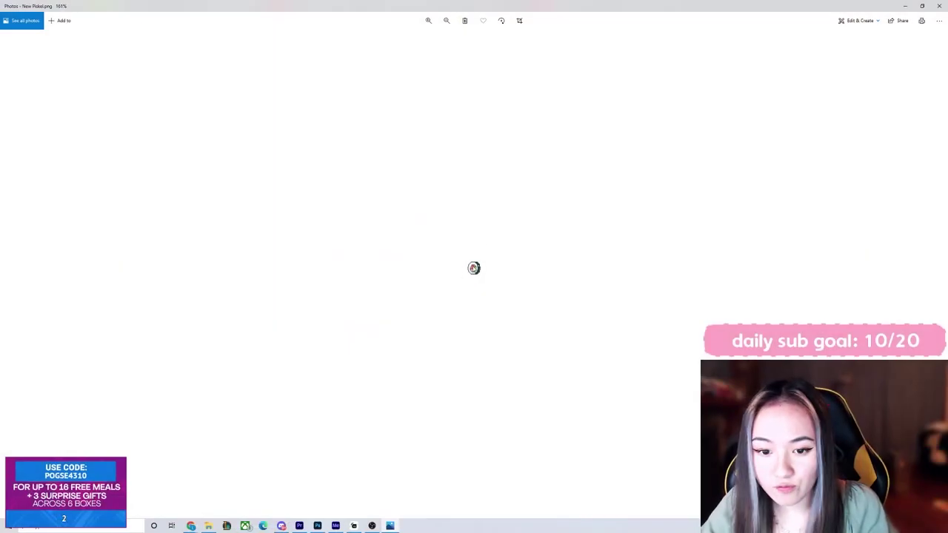
- Examine the exported New Piskel.png in Photos at several zoom levels
{"action": "scroll", "coordinate": [474, 268], "scroll_direction": "up", "scroll_amount": 5}
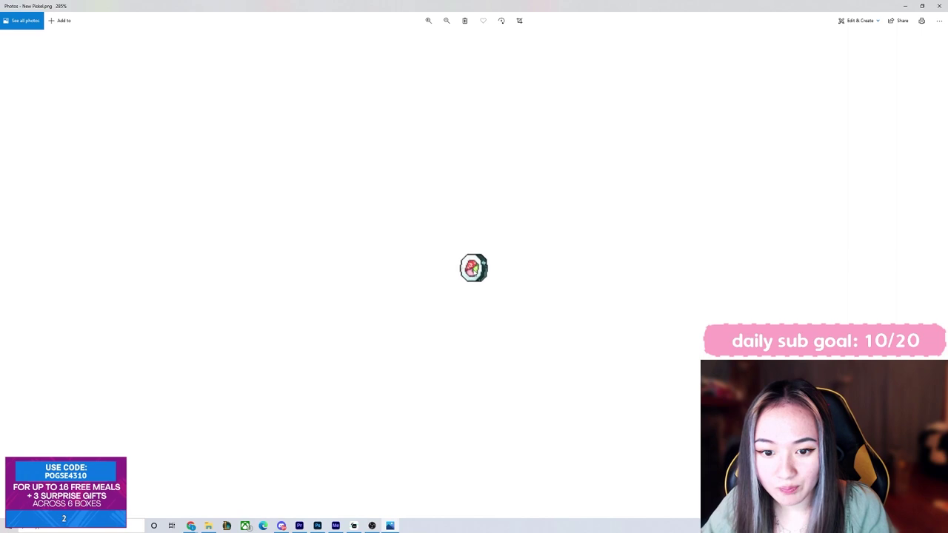
{"action": "scroll", "coordinate": [492, 292], "scroll_direction": "down", "scroll_amount": 1}
{"action": "scroll", "coordinate": [489, 289], "scroll_direction": "down", "scroll_amount": 5}
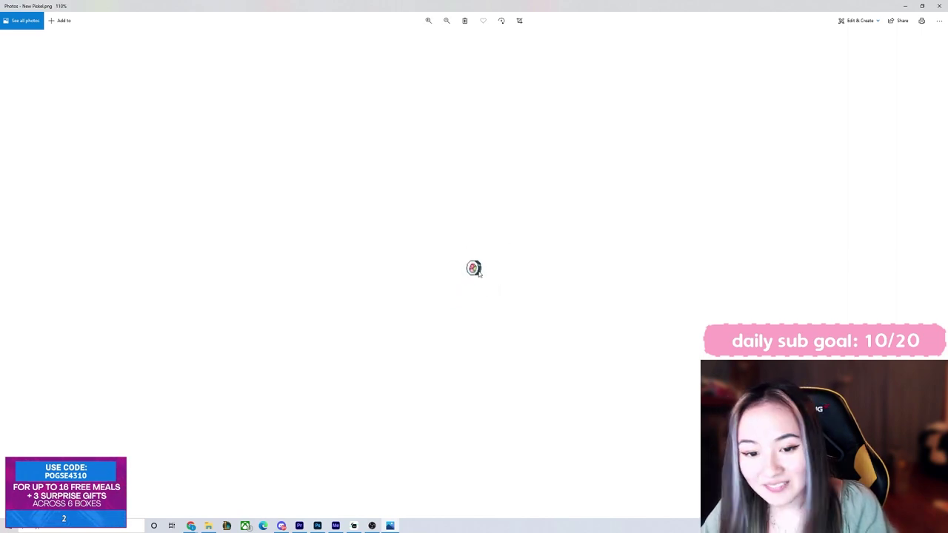
{"action": "scroll", "coordinate": [480, 272], "scroll_direction": "up", "scroll_amount": 3}
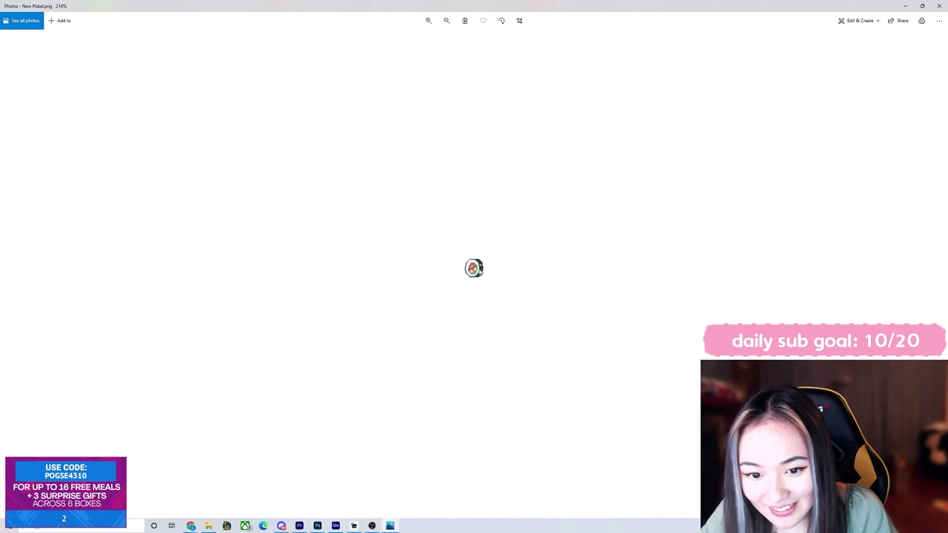
- Switch to the Twitch Elements inspection page in the browser and remove all frog test icons from groups 1 and 2
{"action": "left_click", "coordinate": [905, 6]}
{"action": "left_click", "coordinate": [400, 6]}
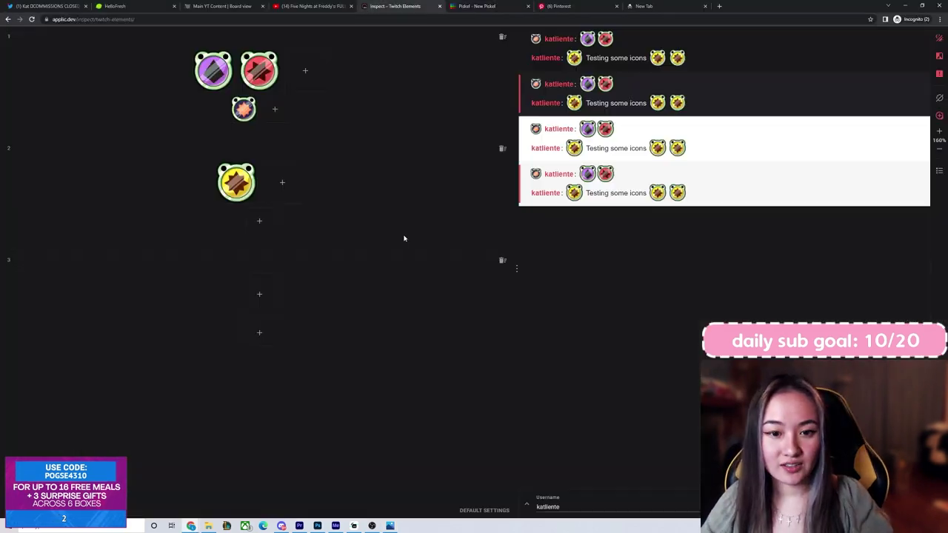
{"action": "left_click", "coordinate": [245, 109]}
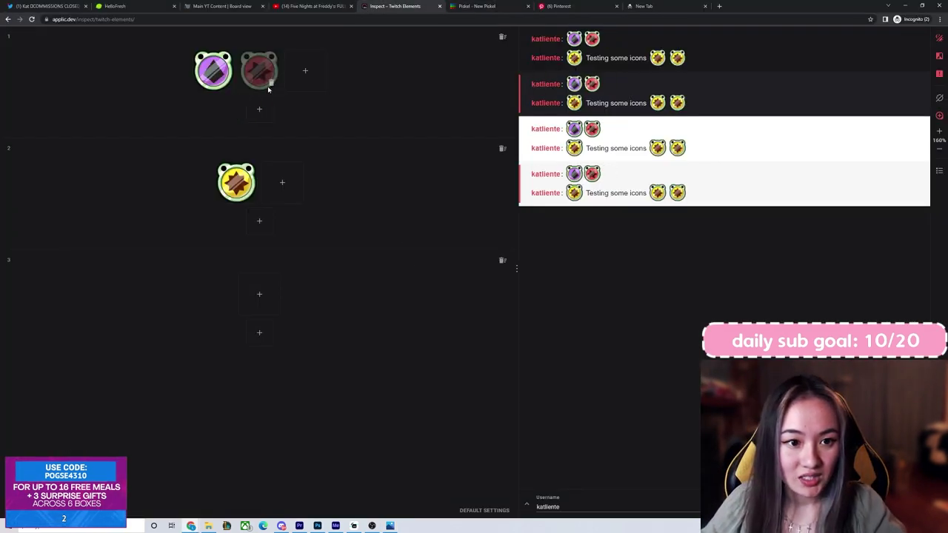
{"action": "left_click", "coordinate": [259, 74]}
{"action": "left_click", "coordinate": [237, 74]}
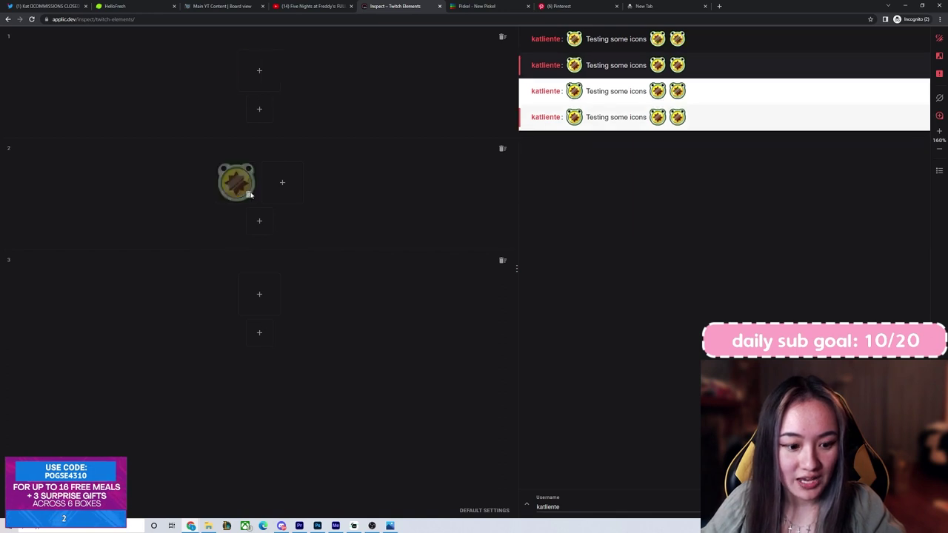
{"action": "left_click", "coordinate": [251, 195]}
- Add the New Piskel image from the Downloads folder to the small badge slot of group 1
{"action": "left_click", "coordinate": [208, 526]}
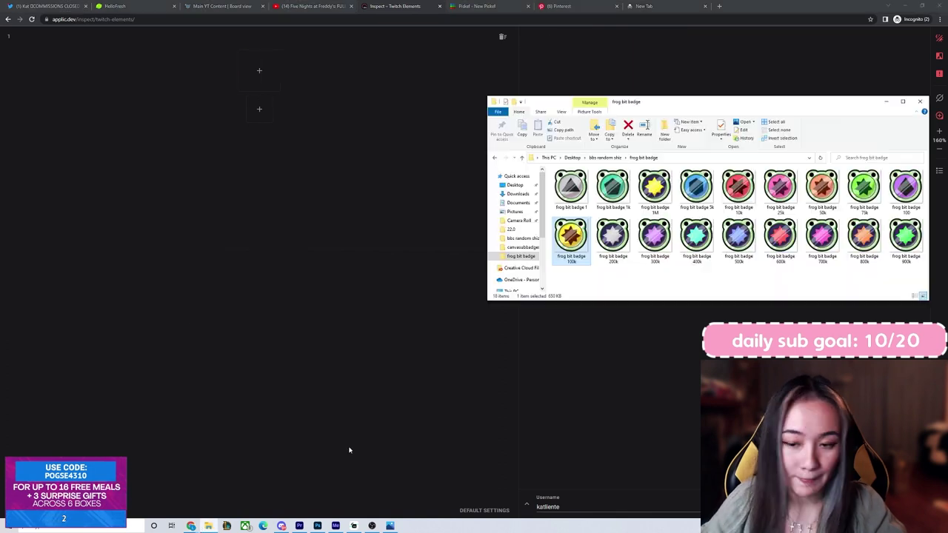
{"action": "scroll", "coordinate": [524, 276], "scroll_direction": "down", "scroll_amount": 3}
{"action": "left_click", "coordinate": [518, 276]}
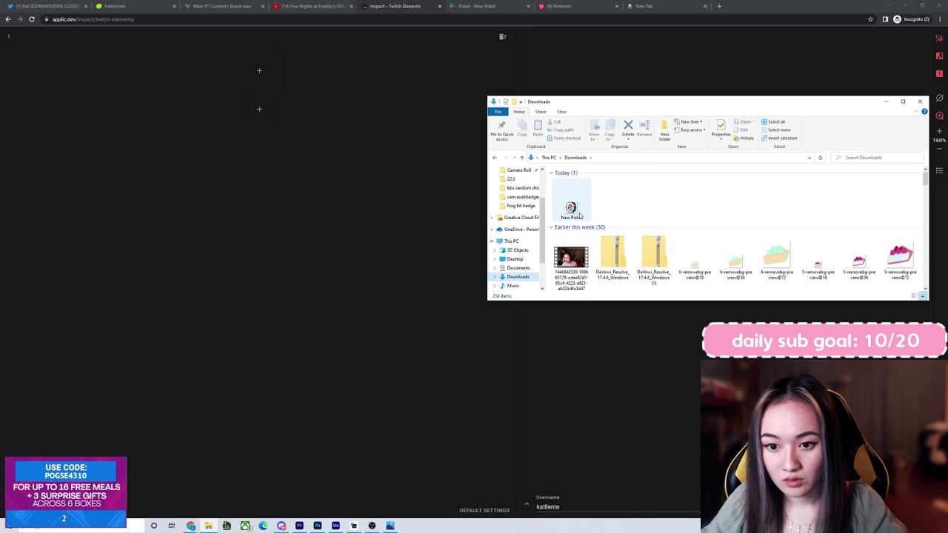
{"action": "left_click_drag", "start_coordinate": [581, 214], "coordinate": [259, 108]}
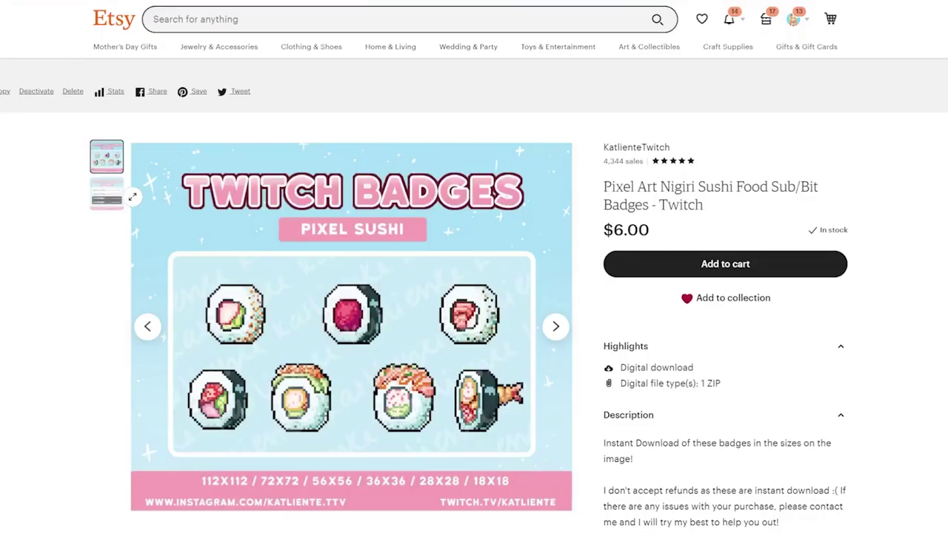
- View the second image of the Pixel Sushi Twitch badges listing on Etsy
{"action": "left_click", "coordinate": [106, 193]}
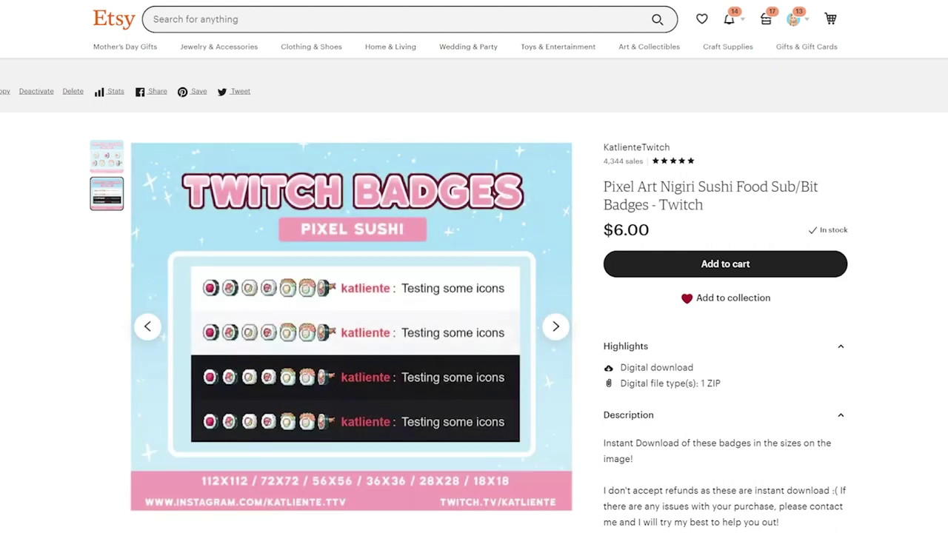